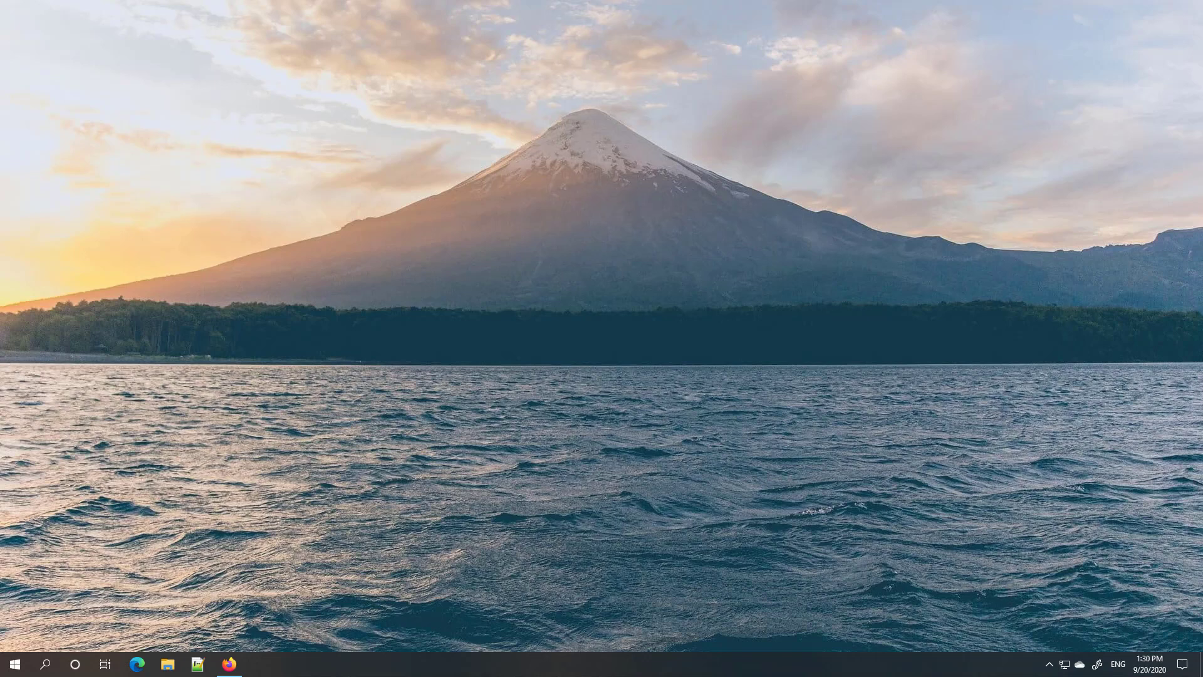
Open Firefox and go to oracle.com.
click(229, 666)
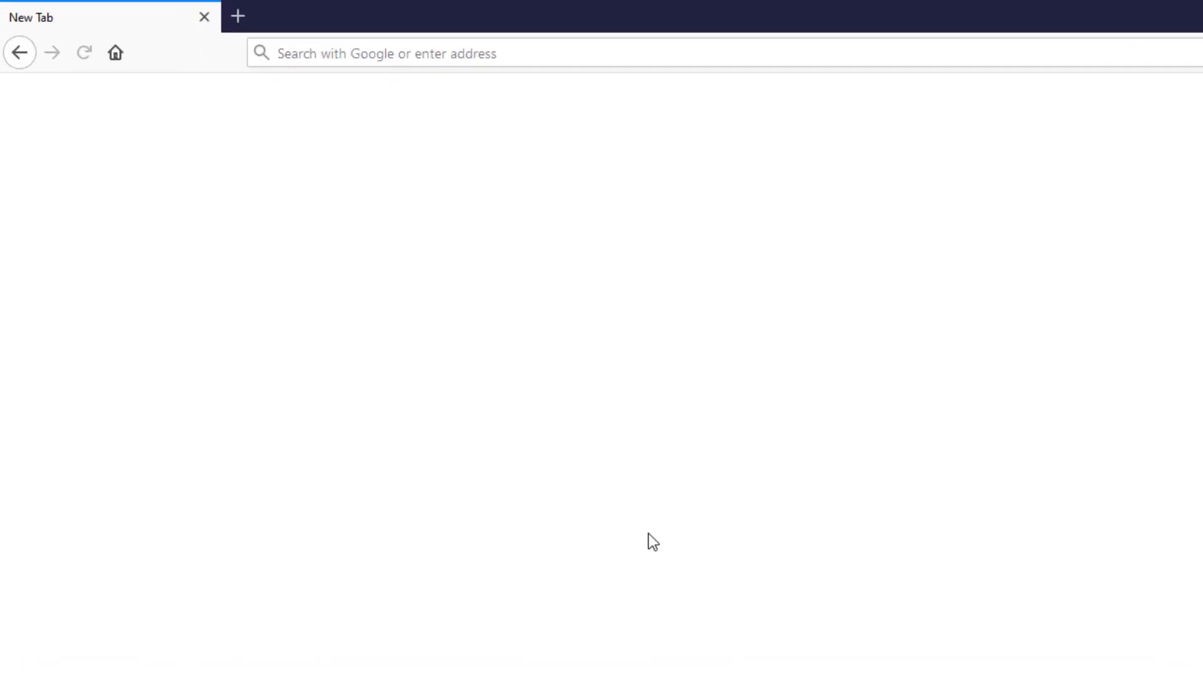
click(1162, 119)
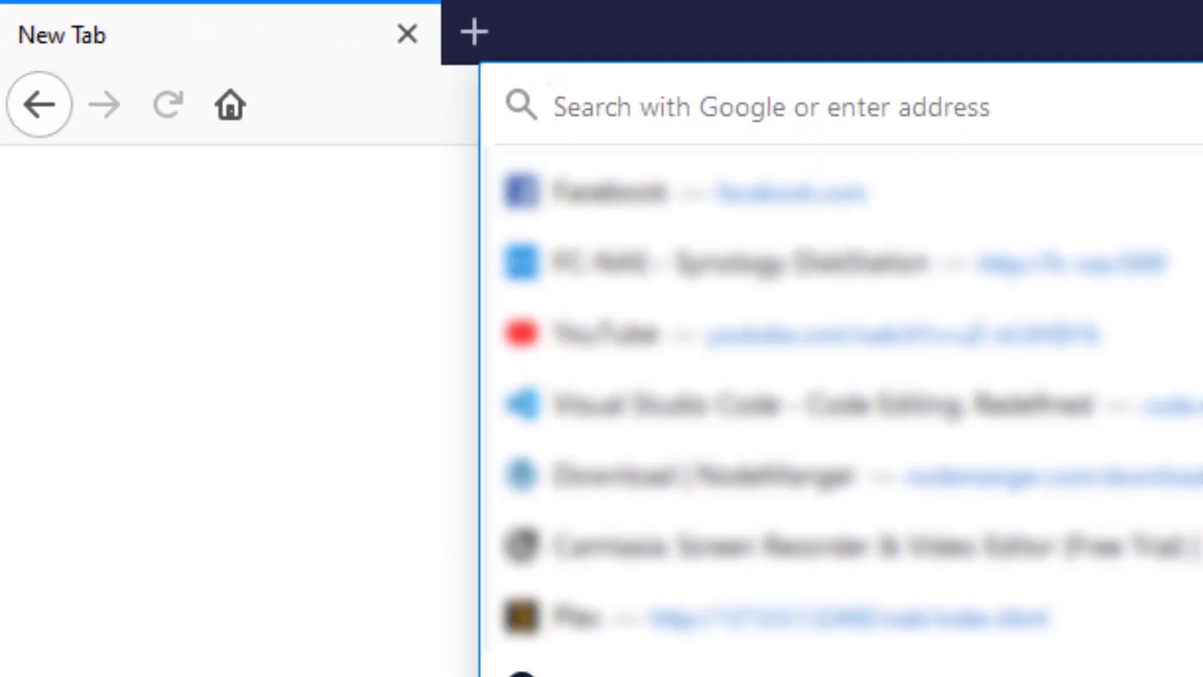
text(oracle.com)
key(Return)
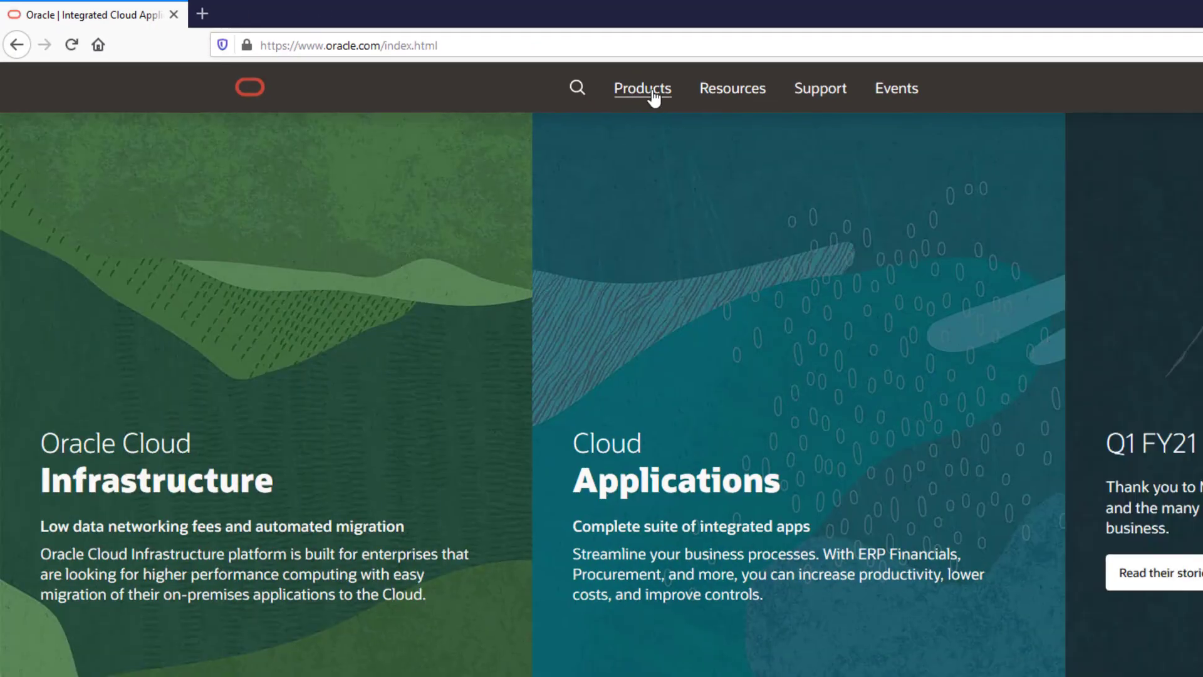
Go to Oracle's Java product page and open its Java SE Downloads page.
click(651, 94)
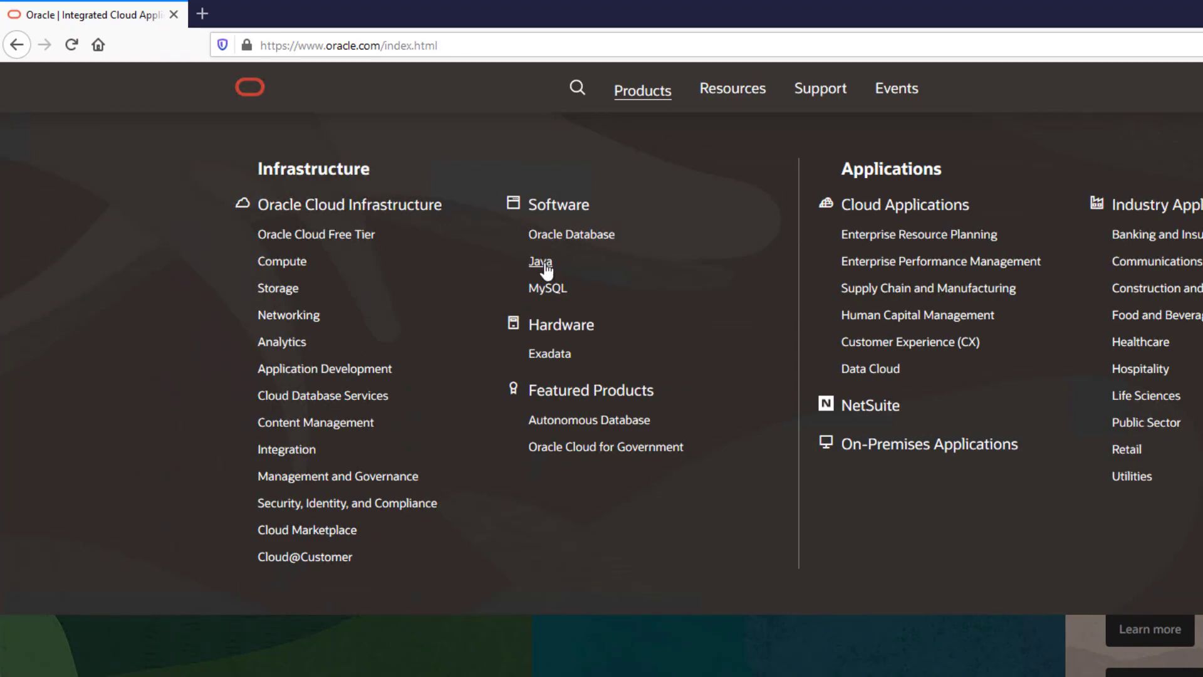
click(544, 264)
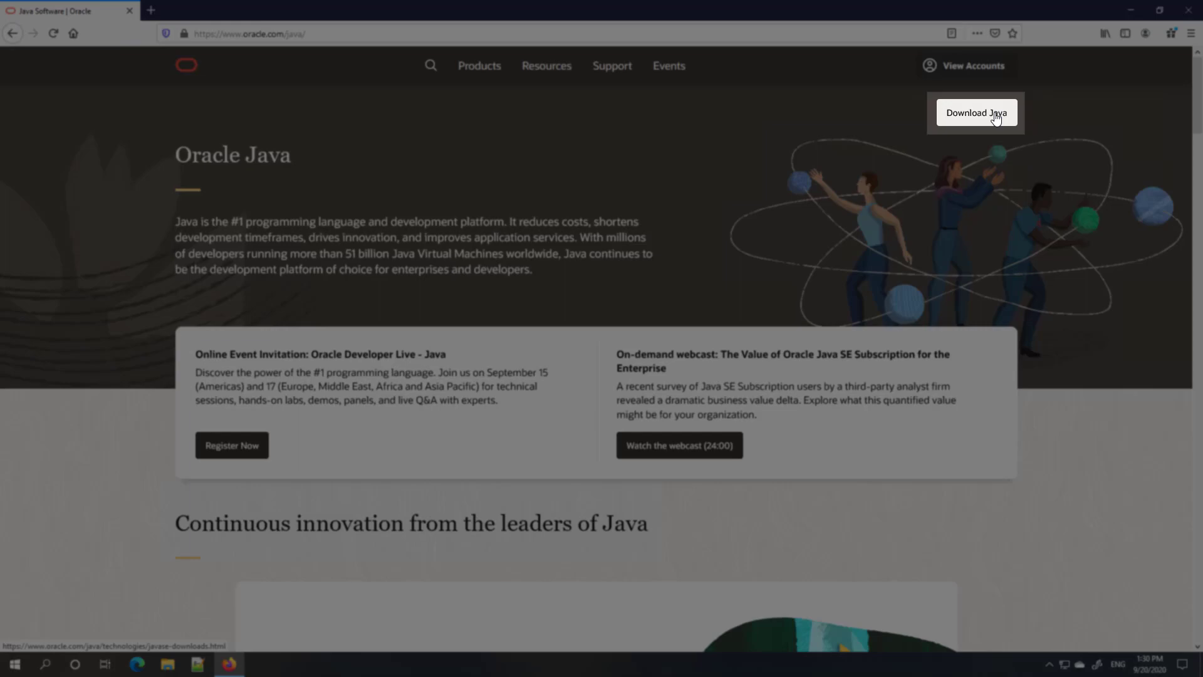
click(996, 116)
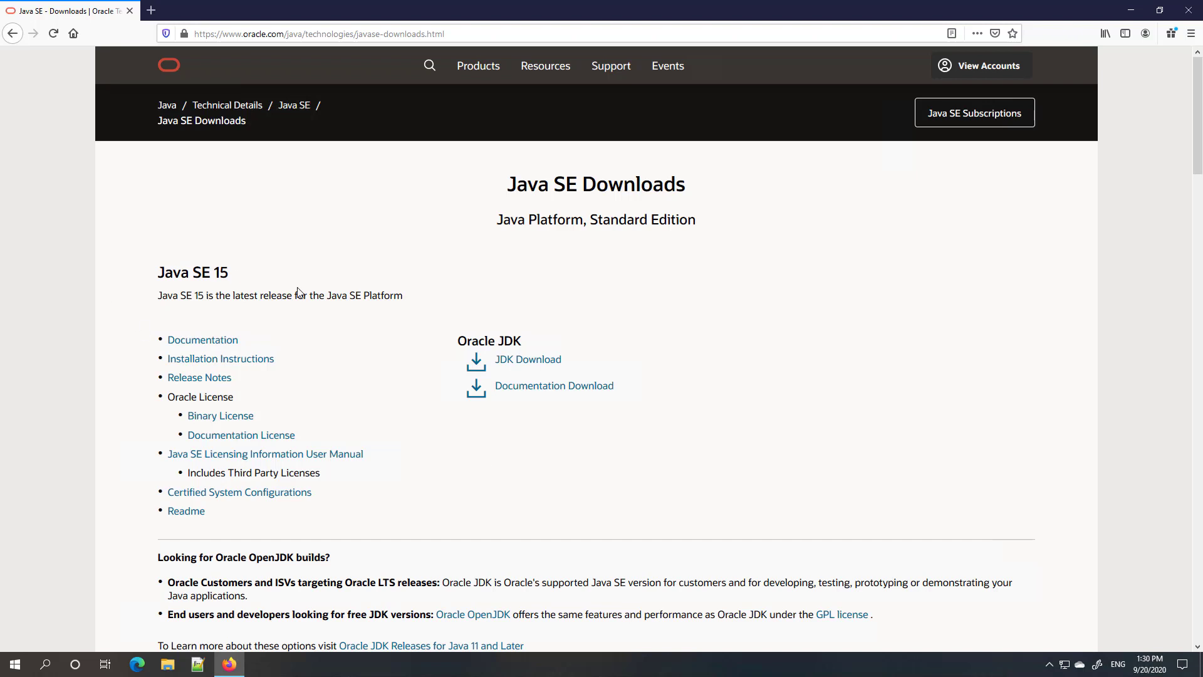
Review the Java SE releases offered on the downloads page, comparing versions 15, 14, 11 (LTS), 8 and 7.
scroll(360, 542, down, 1)
scroll(361, 543, down, 2)
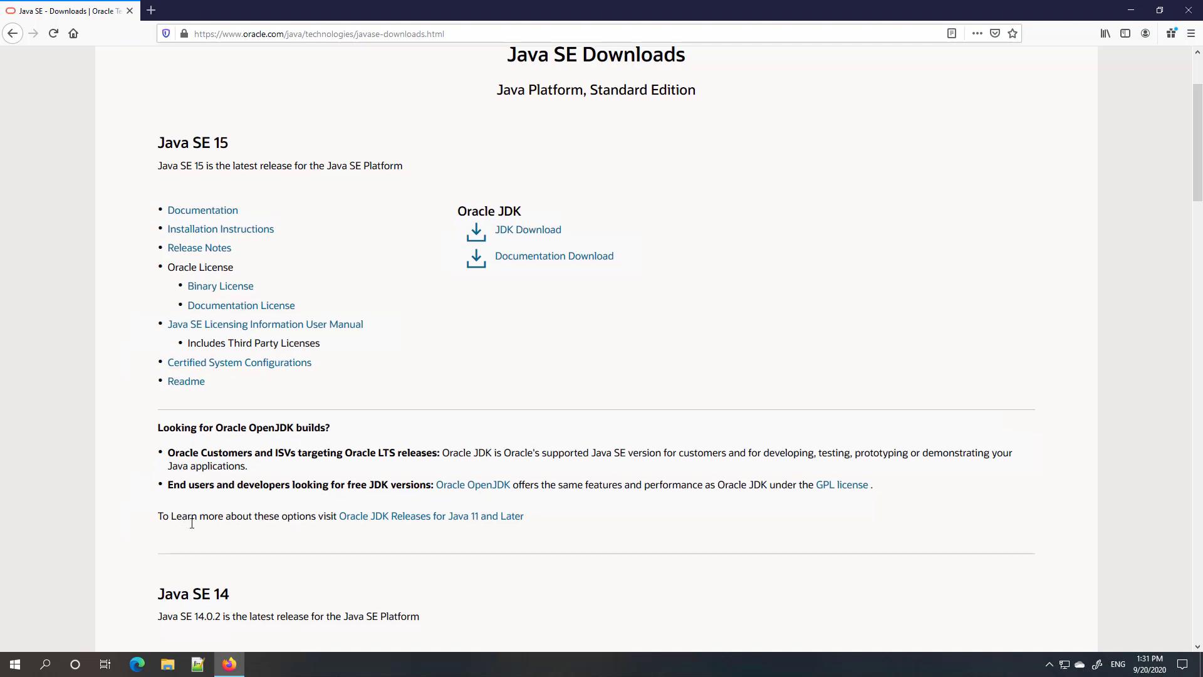
scroll(192, 522, down, 1)
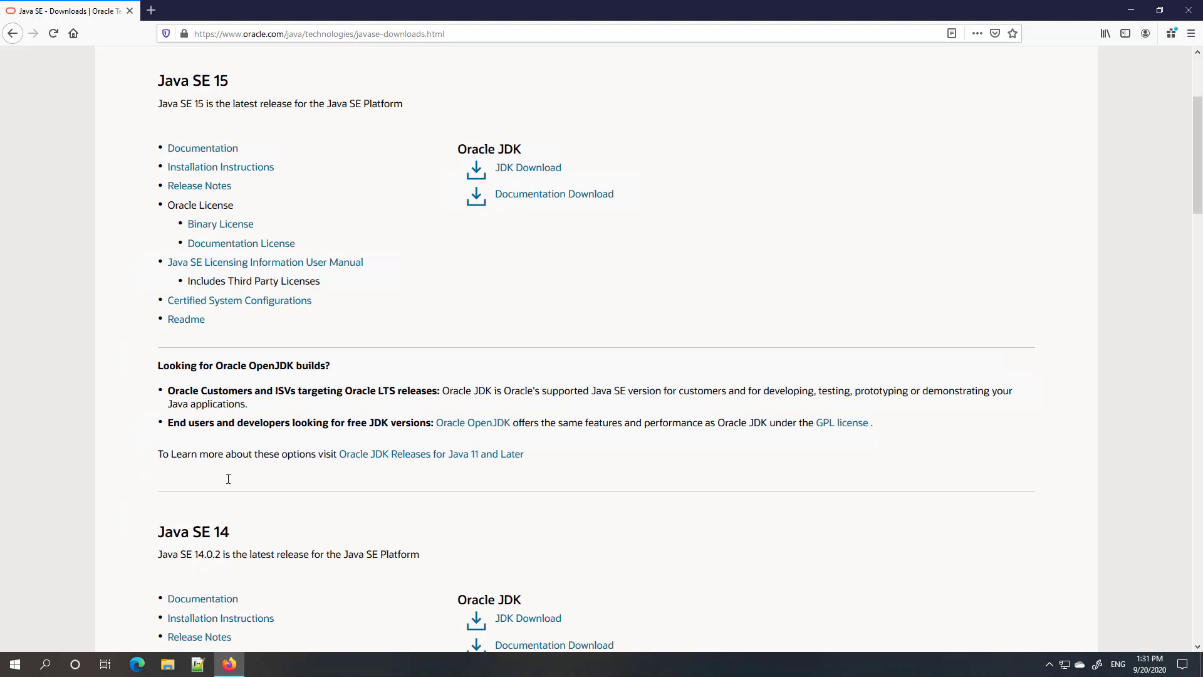
scroll(263, 494, down, 3)
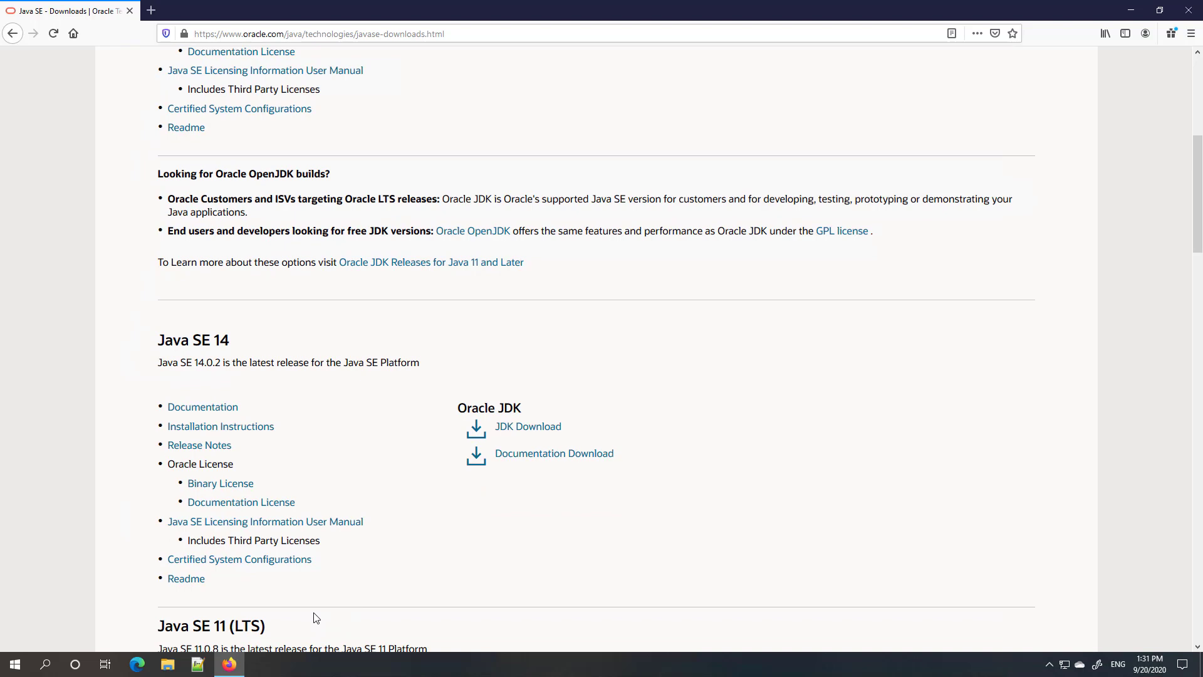
scroll(317, 619, down, 1)
scroll(317, 618, down, 3)
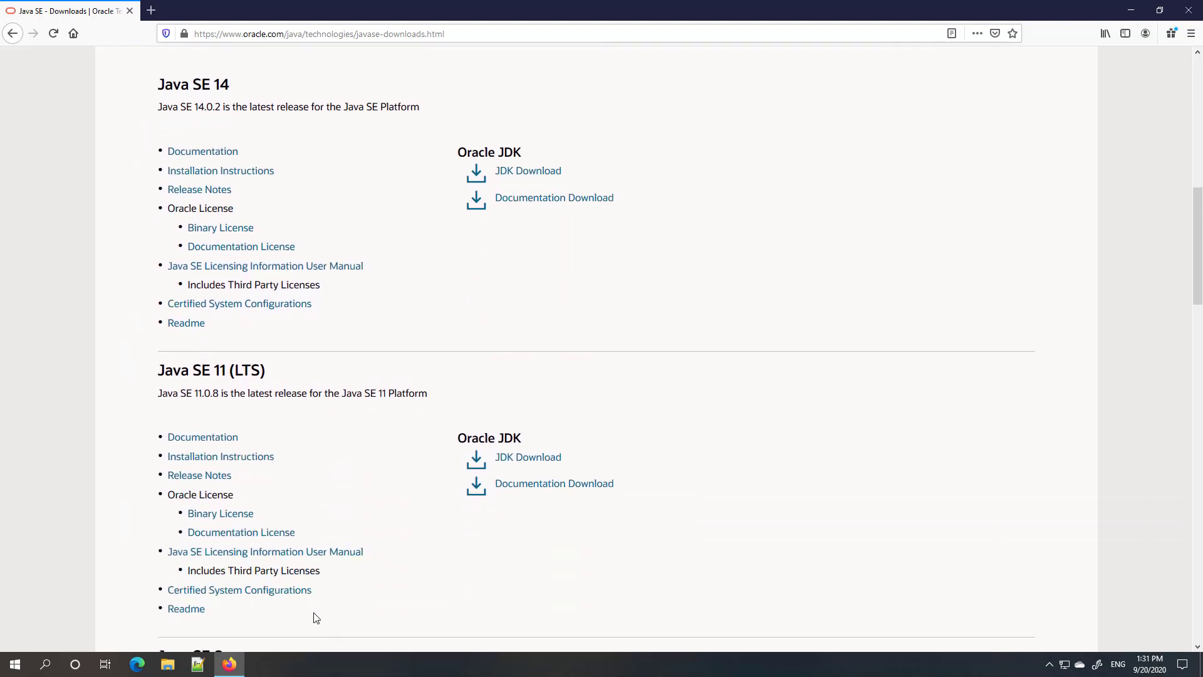
scroll(313, 616, down, 5)
scroll(312, 615, down, 1)
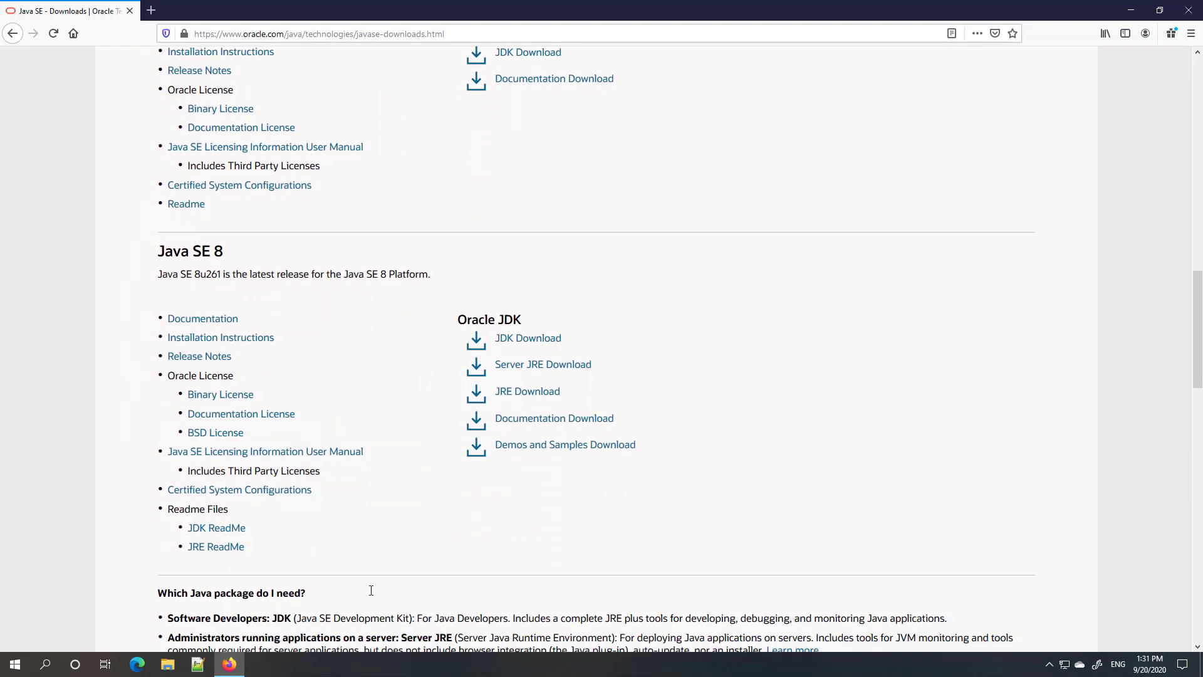
scroll(311, 483, down, 4)
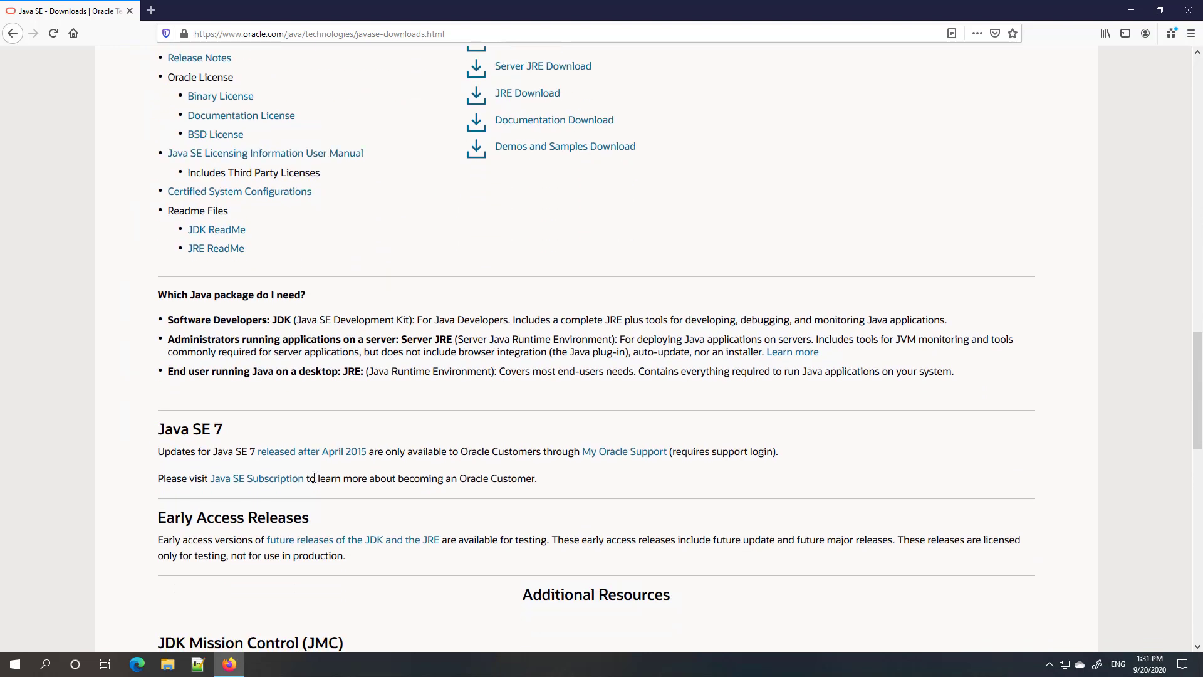
scroll(313, 478, up, 3)
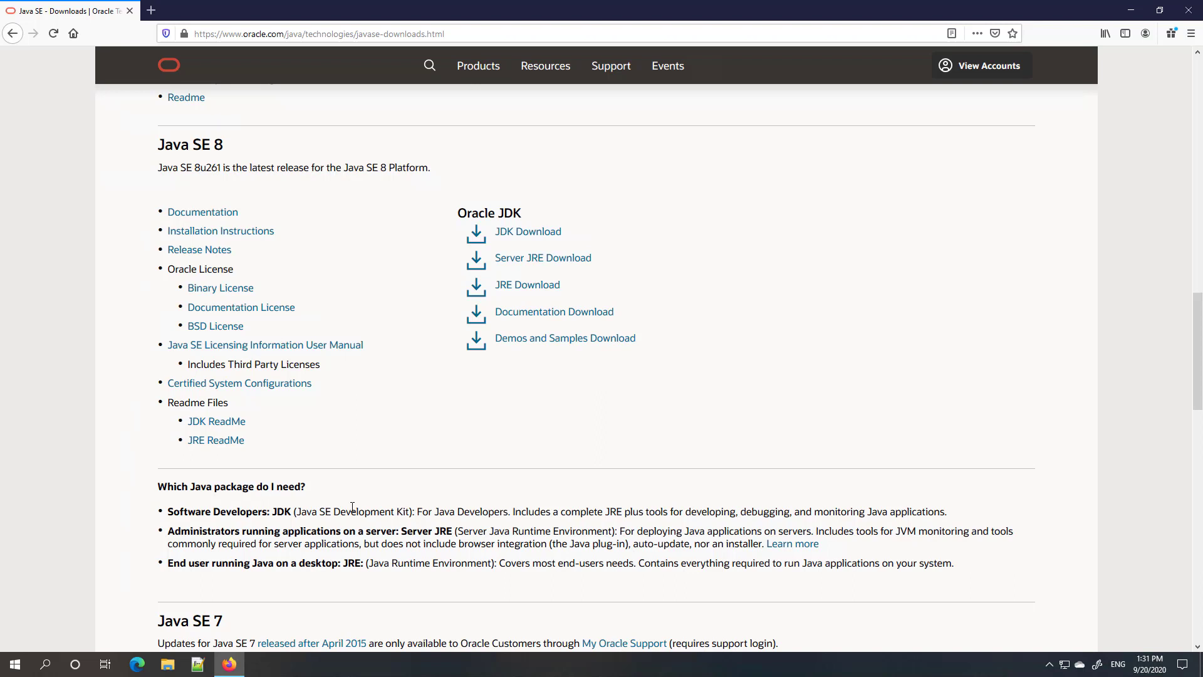
scroll(352, 506, up, 1)
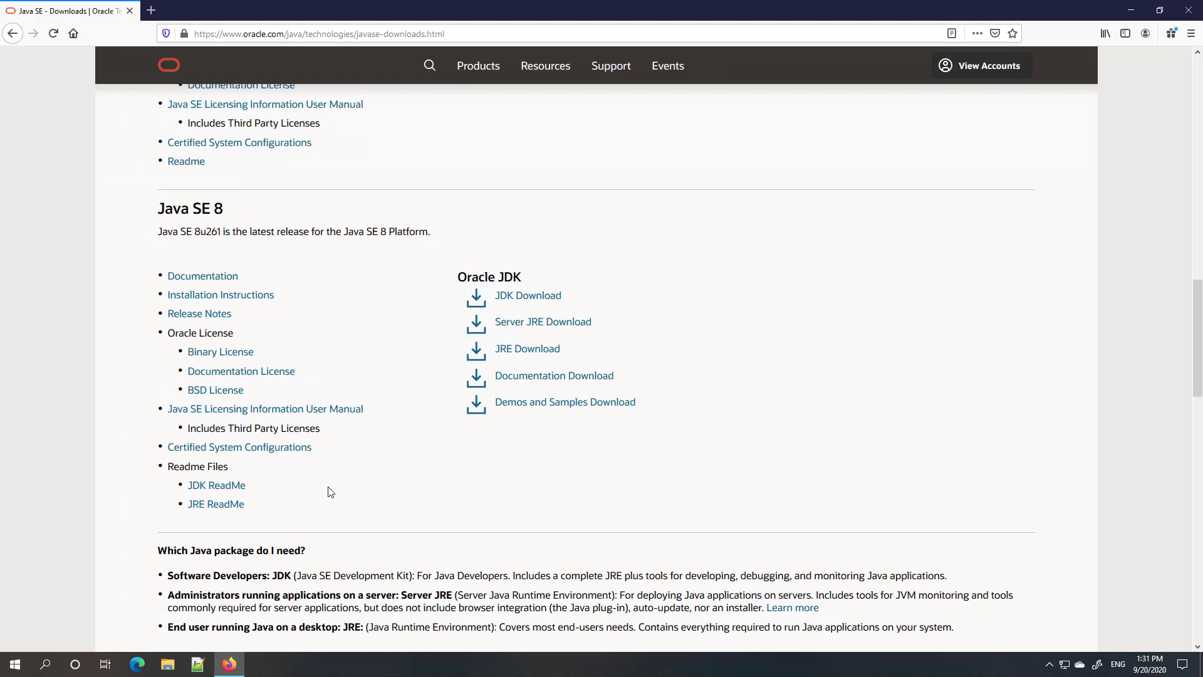
scroll(330, 494, up, 8)
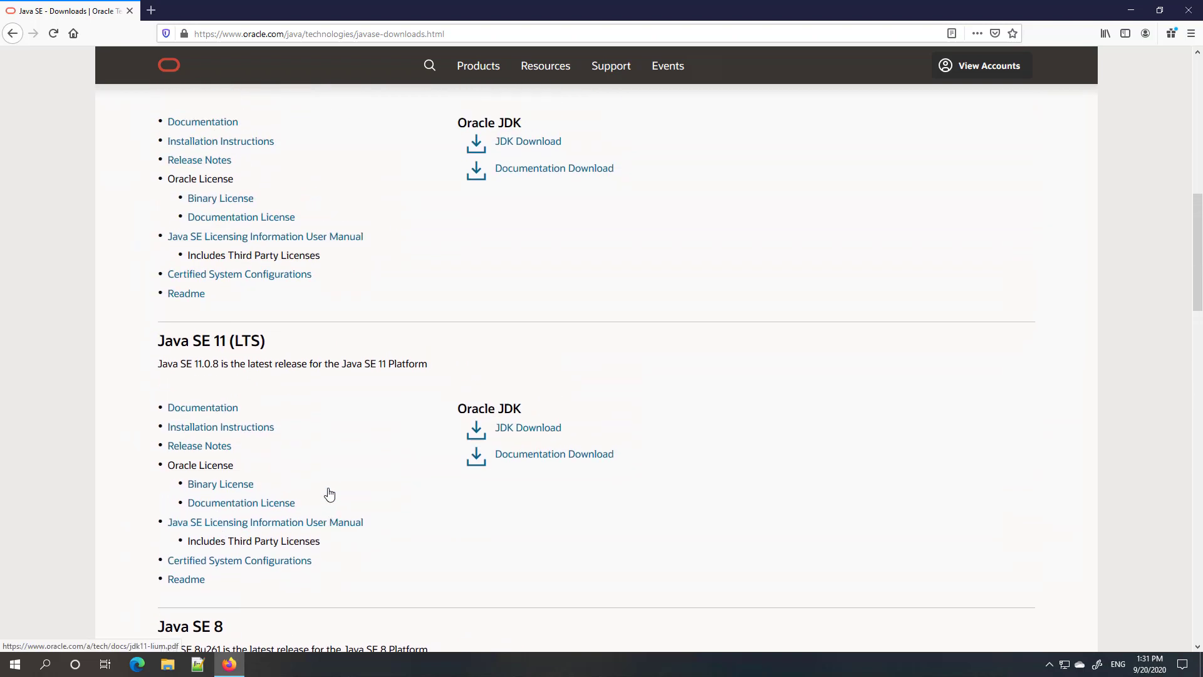
scroll(315, 492, down, 2)
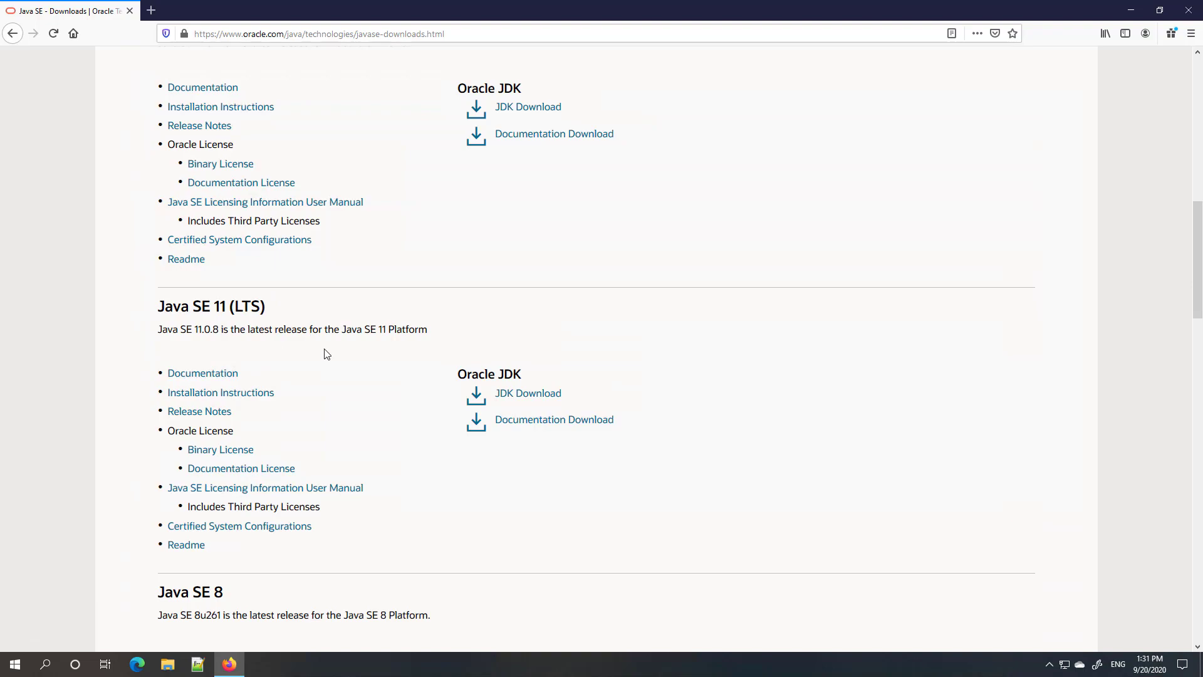
scroll(346, 389, up, 10)
scroll(347, 388, down, 10)
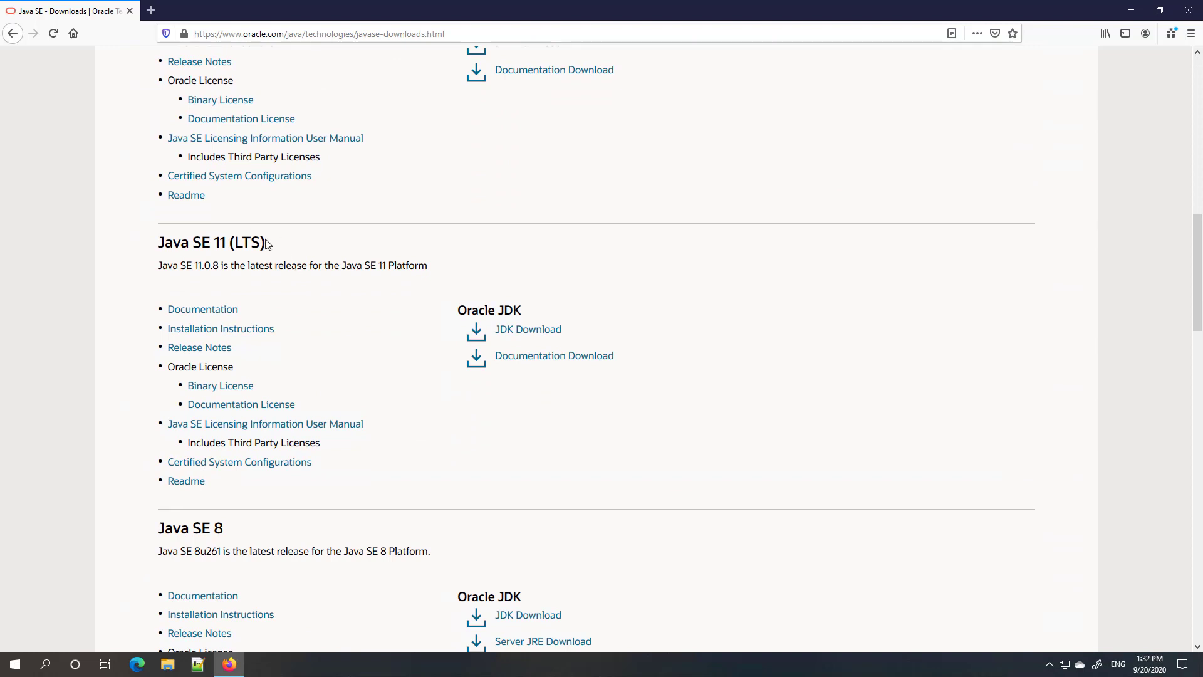
Find the Java SE 8 section and open its JDK download page.
scroll(424, 531, down, 3)
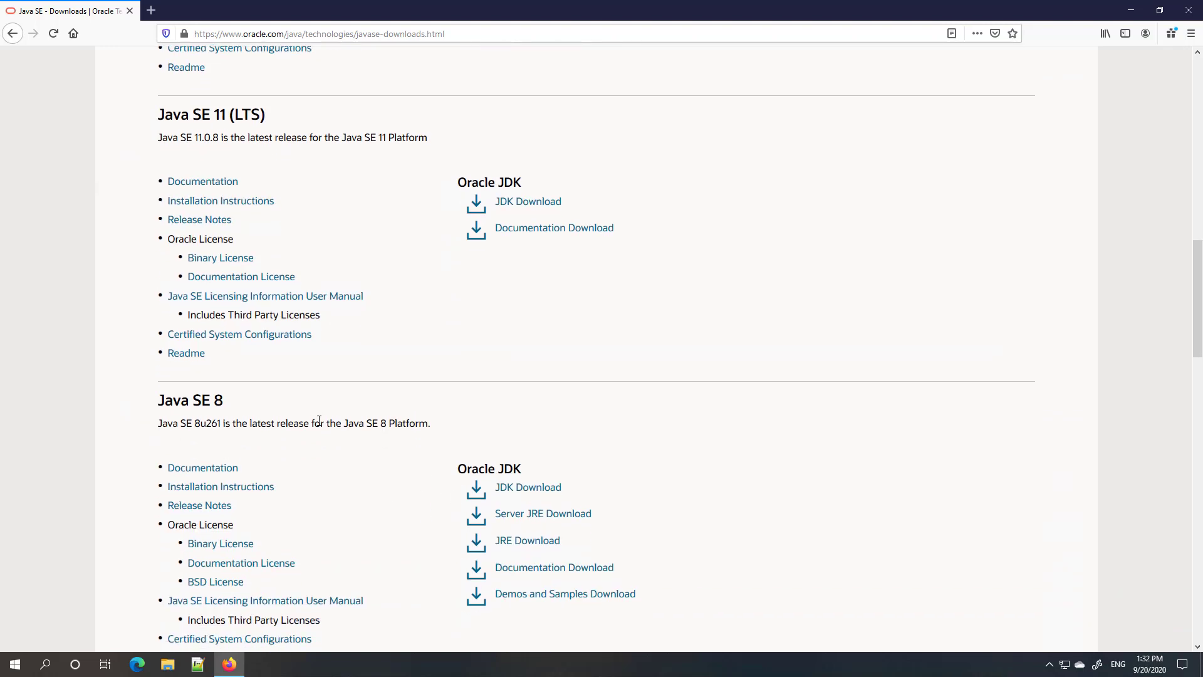
scroll(321, 430, down, 3)
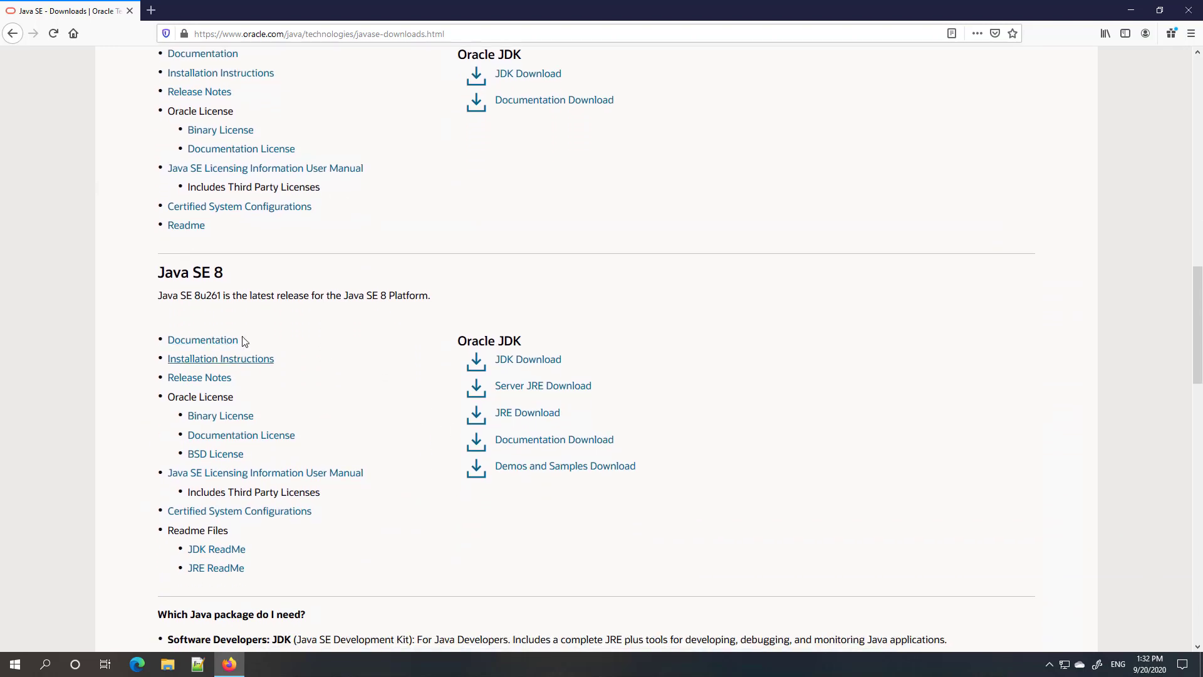
drag(194, 295, 223, 296)
click(528, 361)
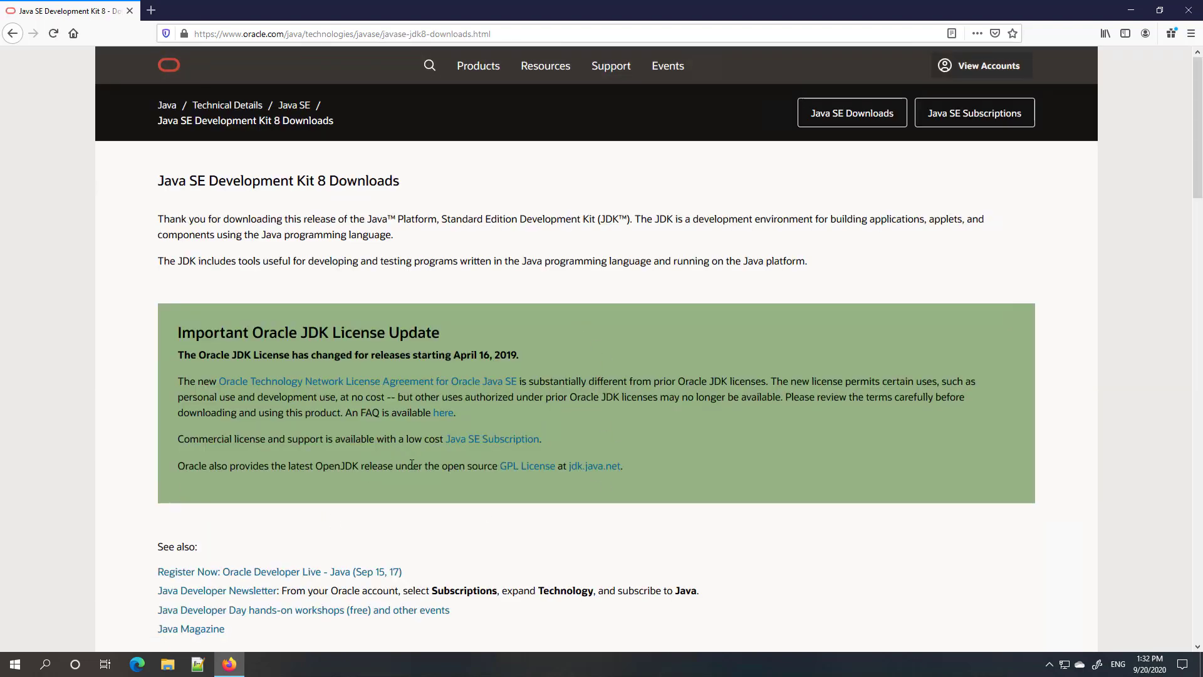
Examine the Java SE Development Kit 8u261 table for the installers available for each operating system.
scroll(411, 465, down, 4)
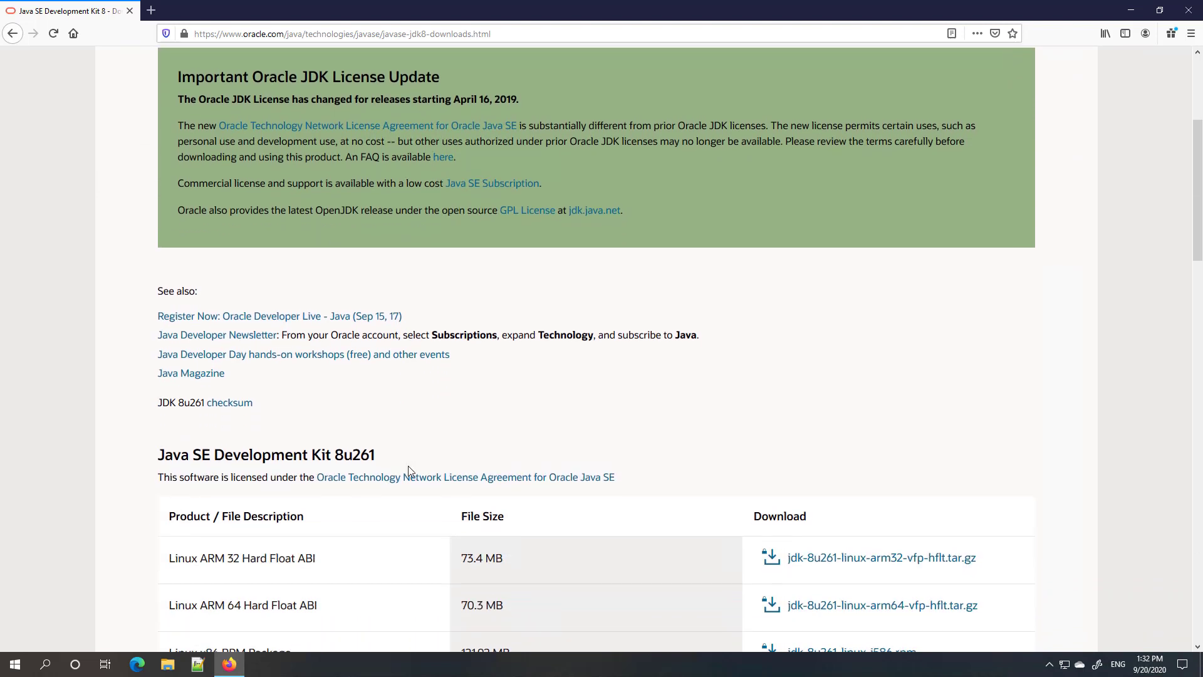
scroll(408, 467, down, 2)
scroll(408, 469, down, 2)
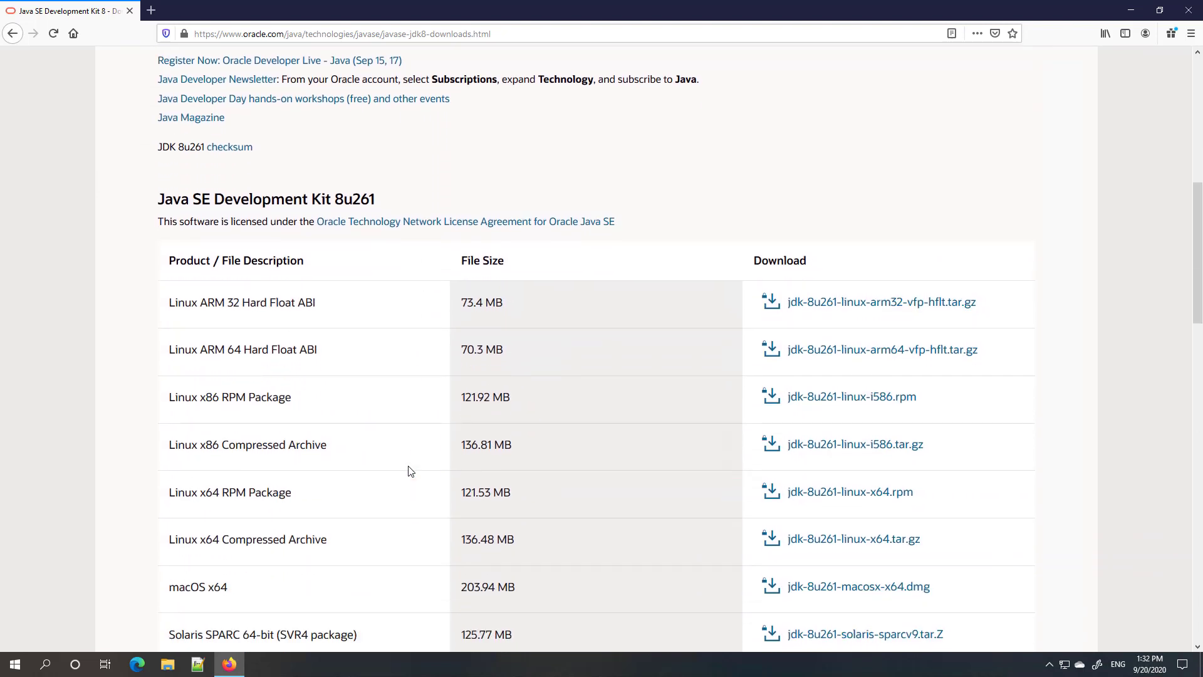
scroll(411, 470, down, 2)
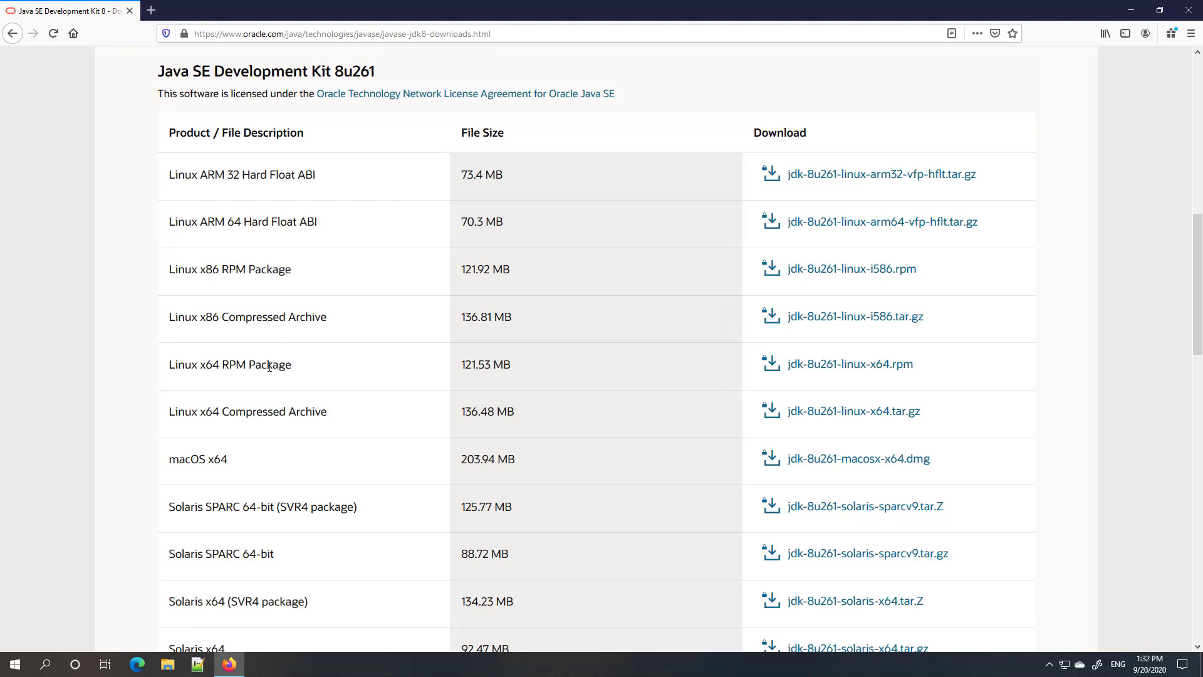
scroll(263, 495, down, 1)
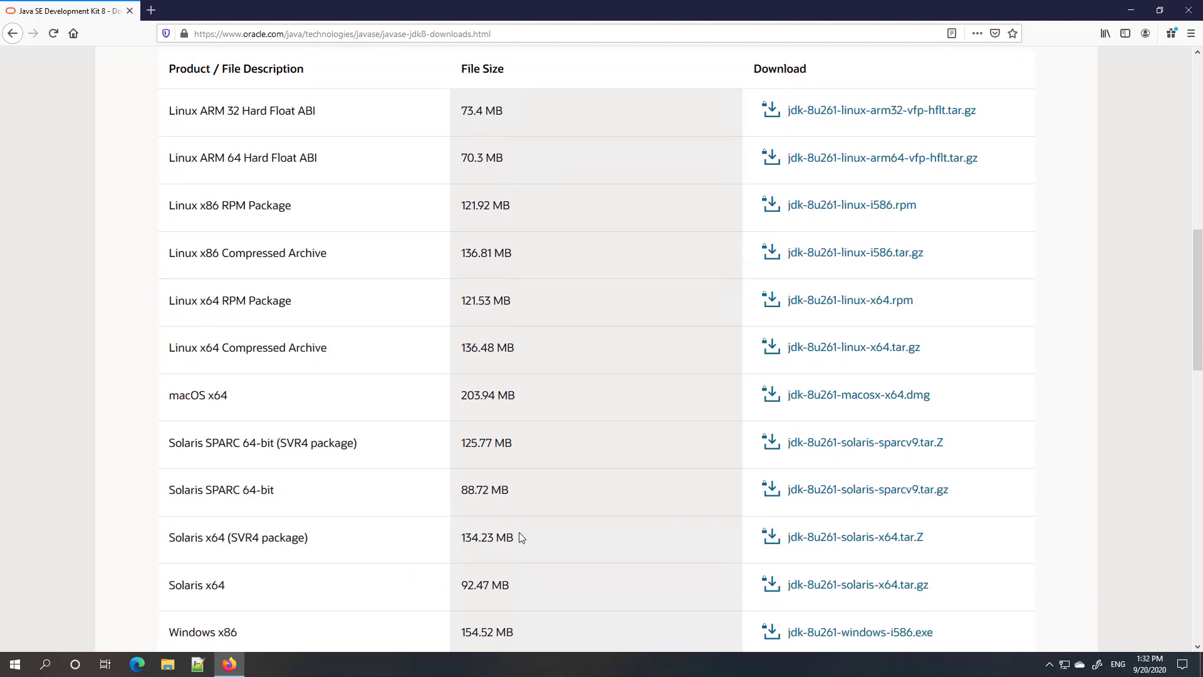
scroll(519, 532, down, 1)
scroll(277, 560, down, 2)
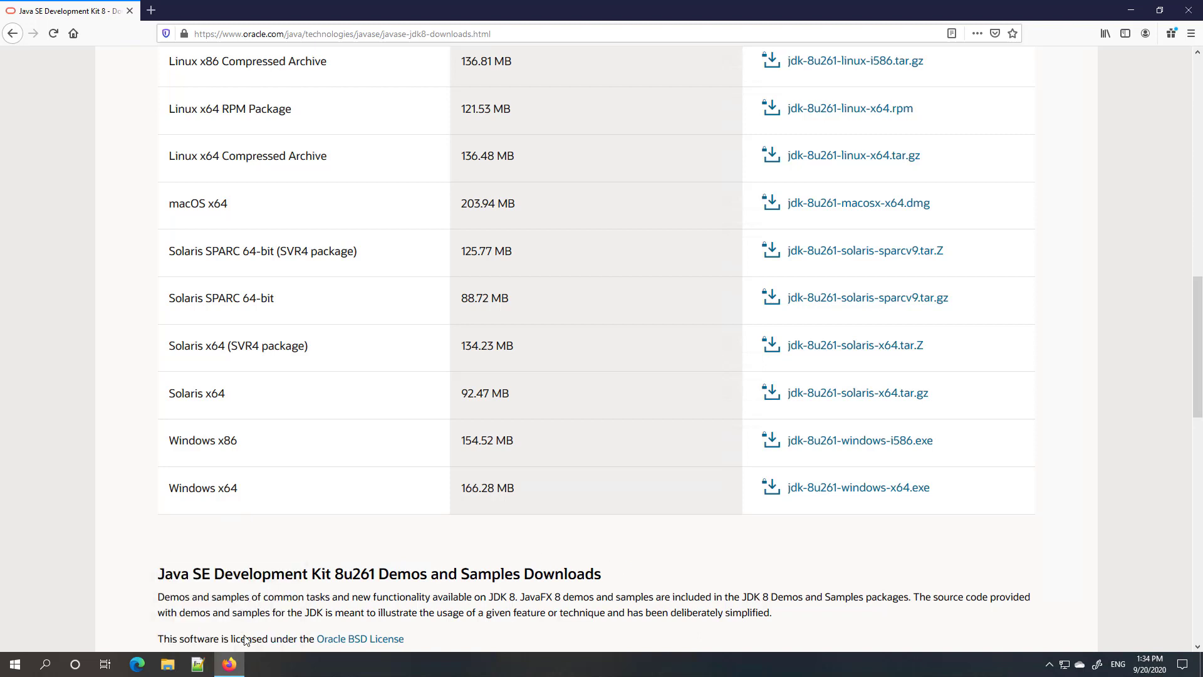
Switch to File Explorer, check this computer's system properties, and minimize File Explorer again.
click(168, 664)
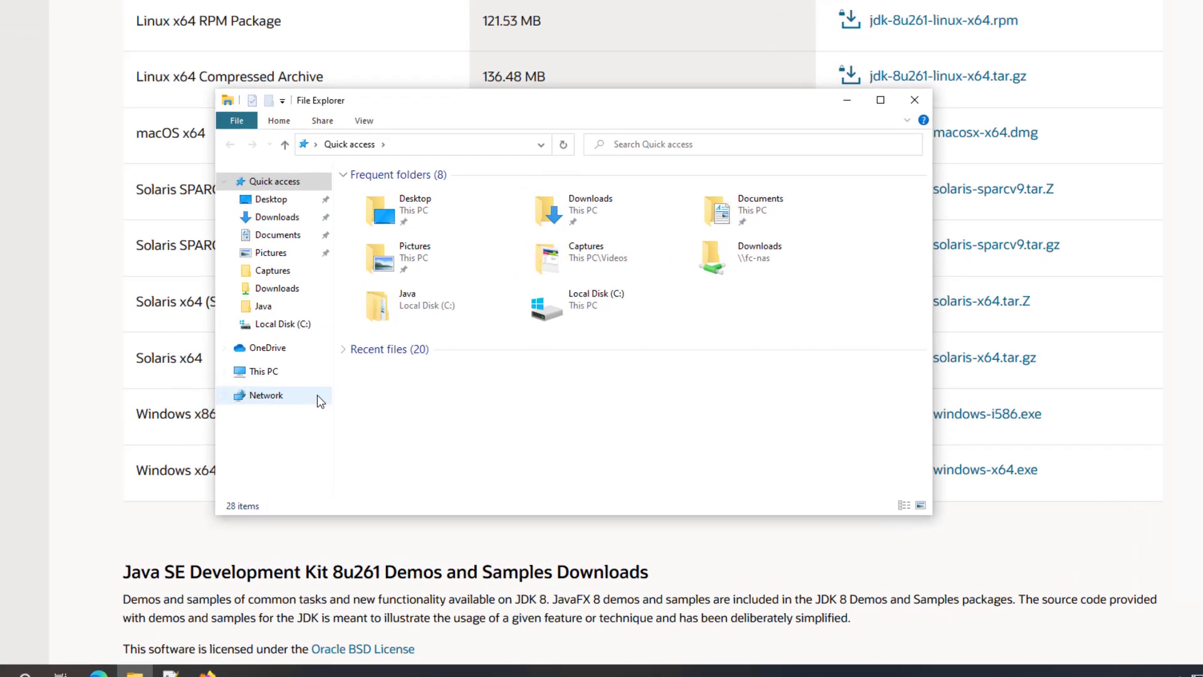
right_click(269, 374)
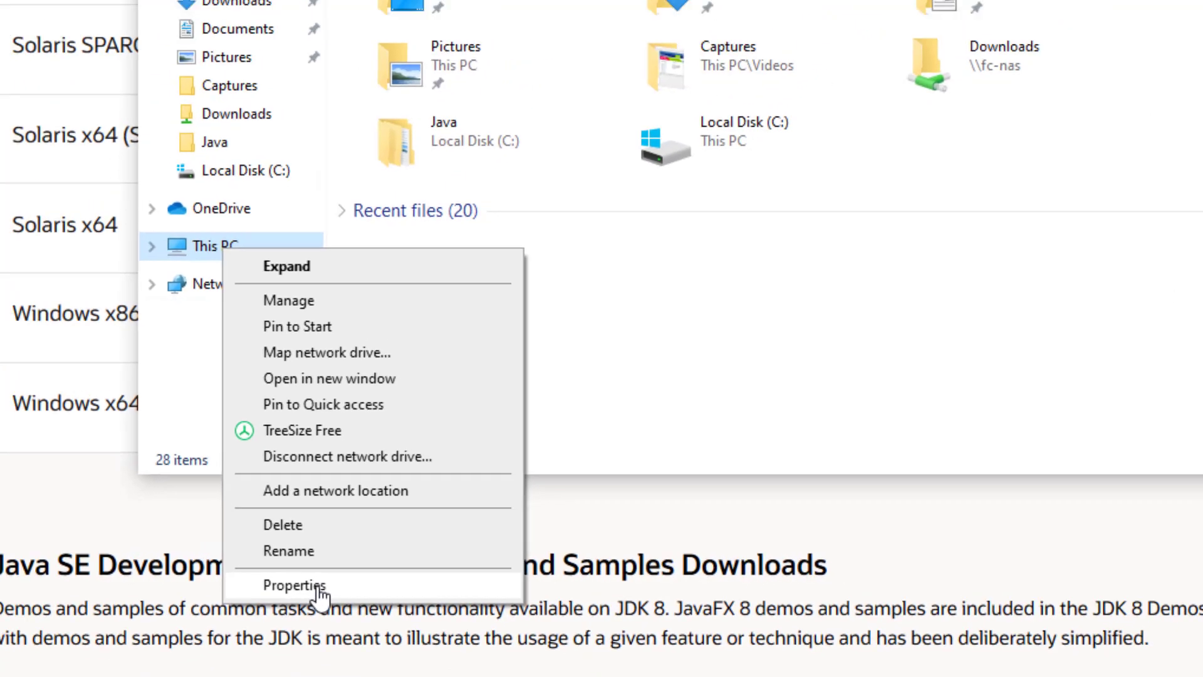
click(318, 588)
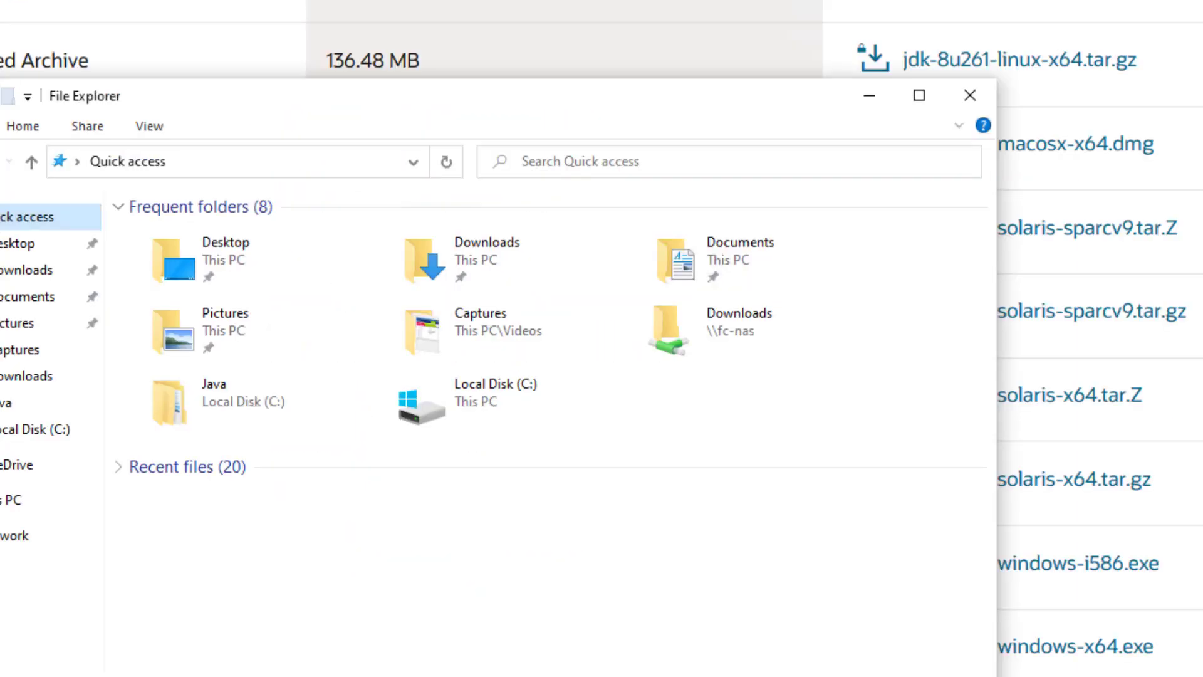
click(865, 84)
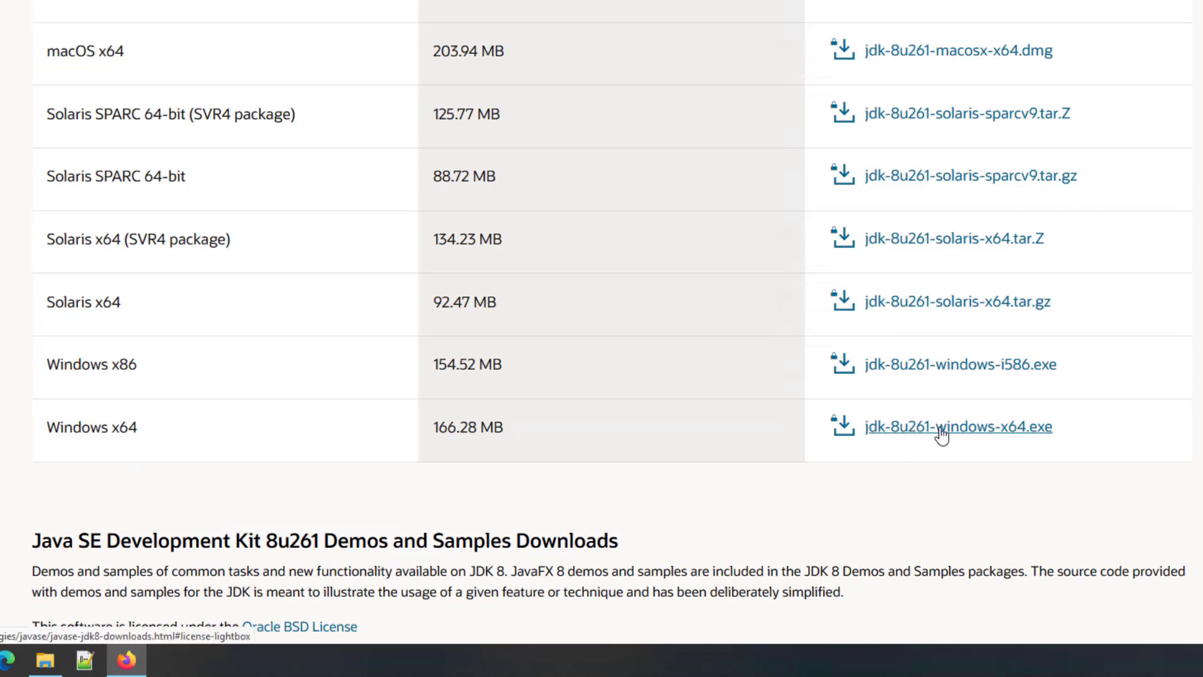
Request the Windows x64 installer jdk-8u261-windows-x64.exe and accept the Oracle Technology Network License Agreement.
click(975, 432)
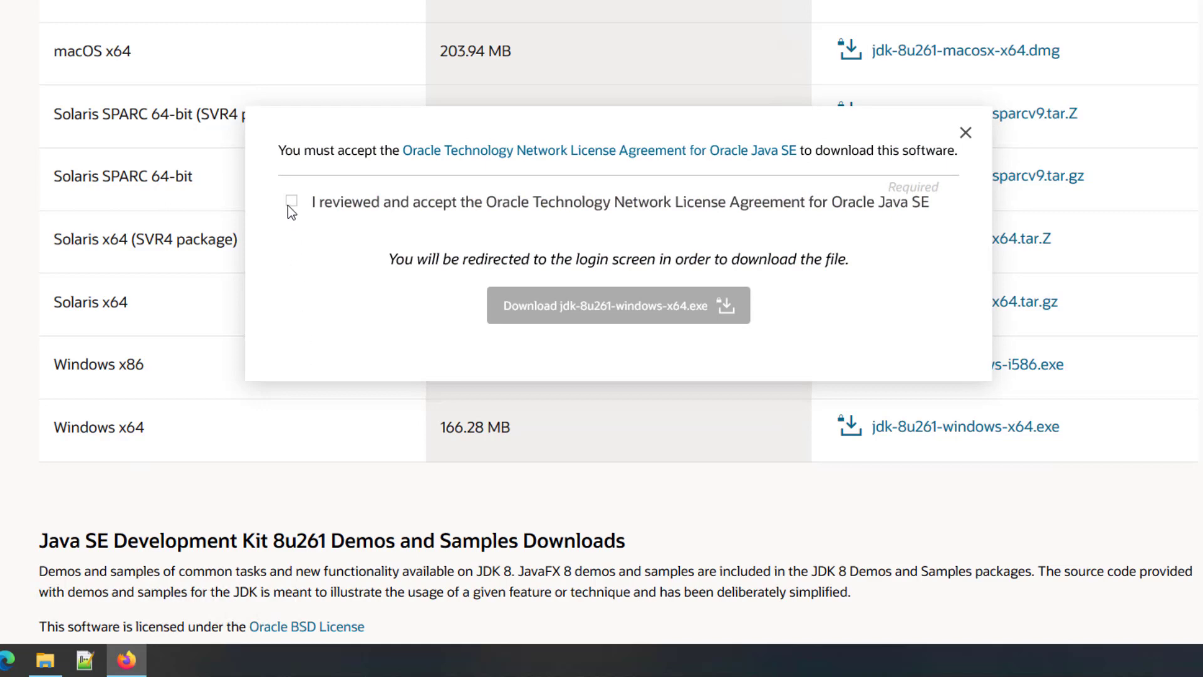
click(290, 202)
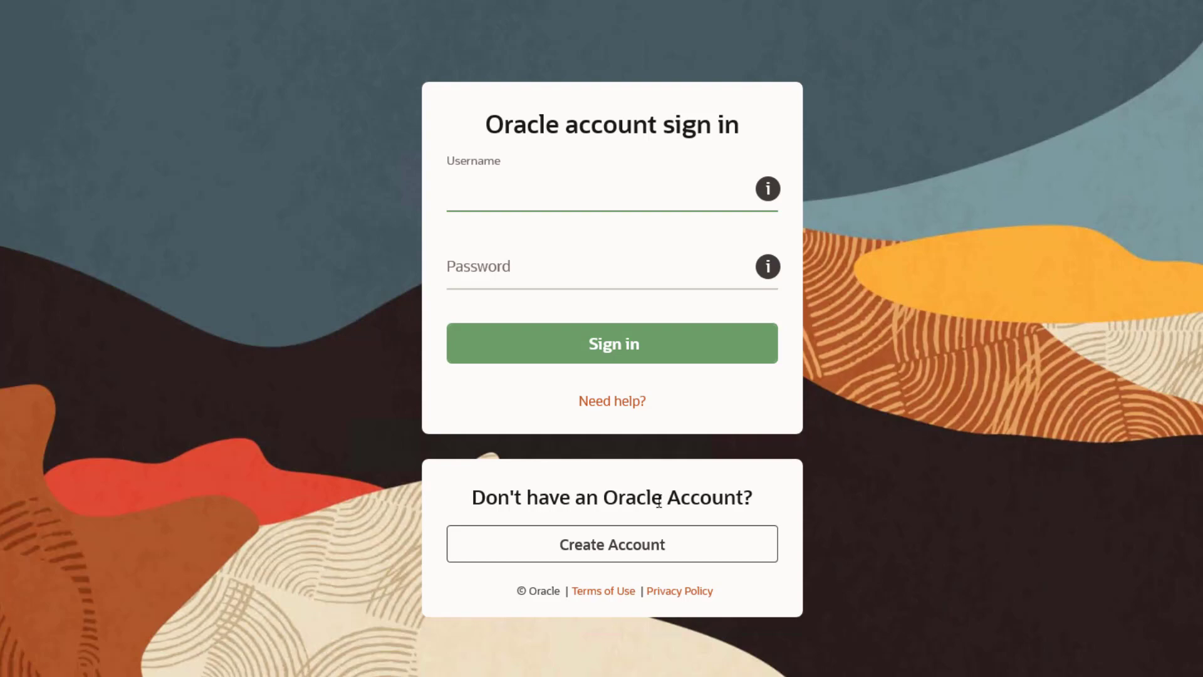
Open the Oracle account registration form and review its required fields.
click(637, 555)
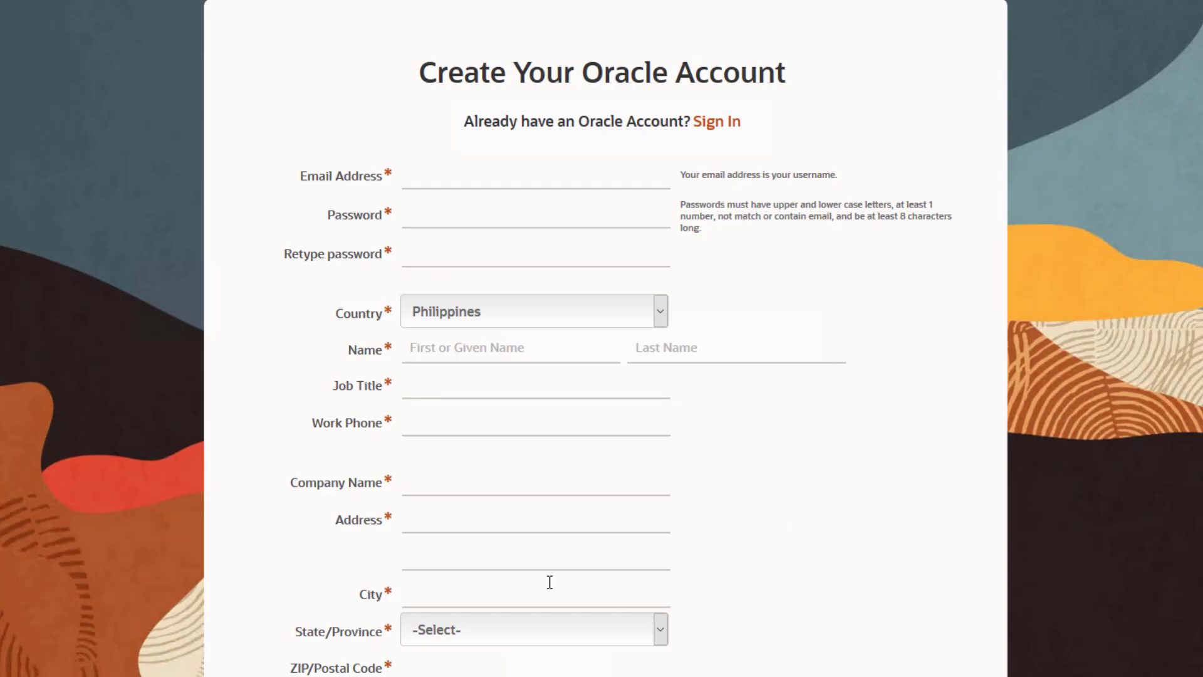
scroll(644, 645, down, 4)
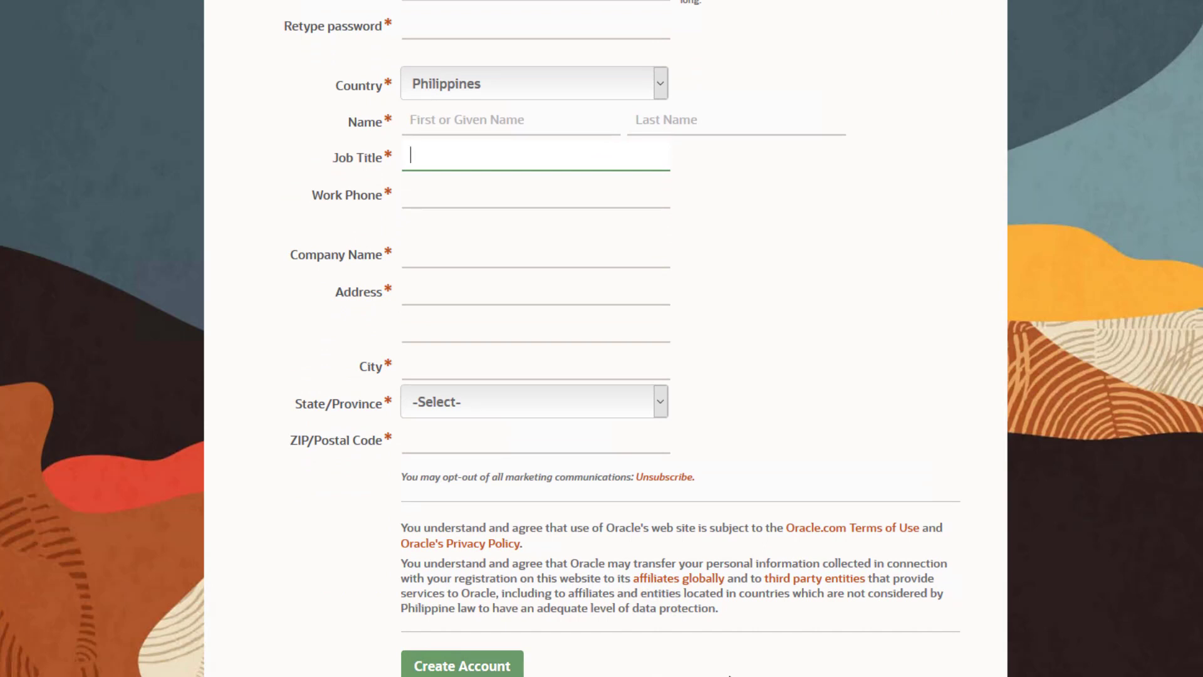
scroll(729, 675, up, 2)
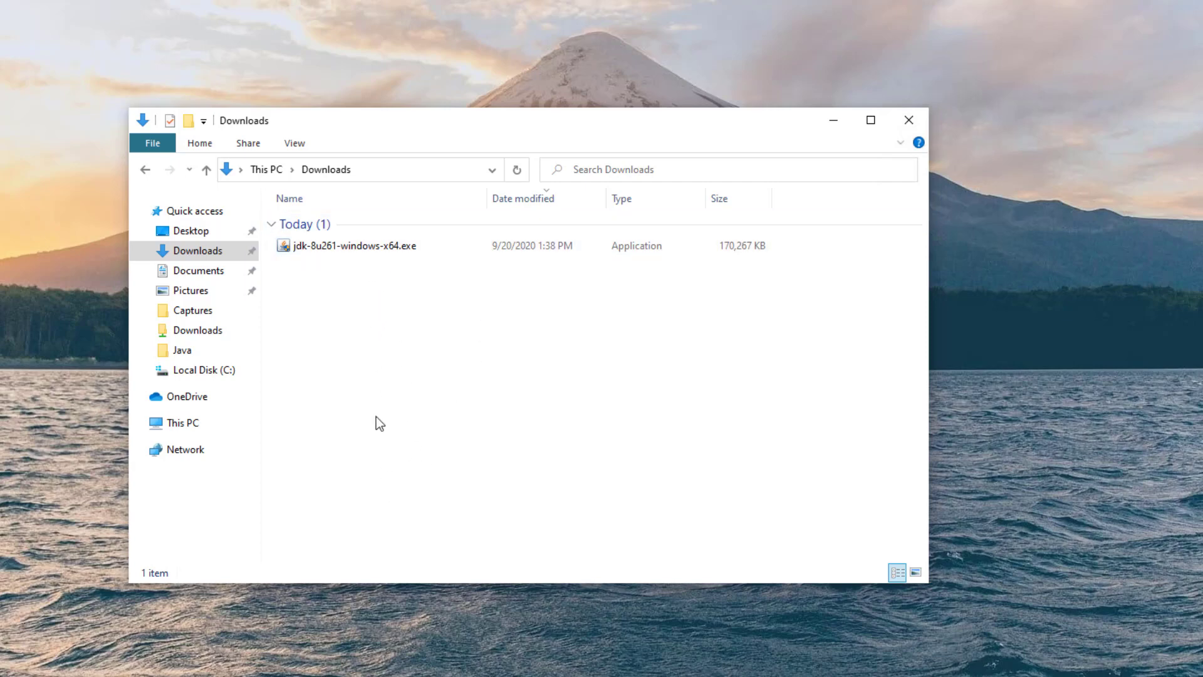
Launch the jdk-8u261-windows-x64.exe installer, allow it to make changes to the device, and proceed to the custom setup.
double_click(355, 247)
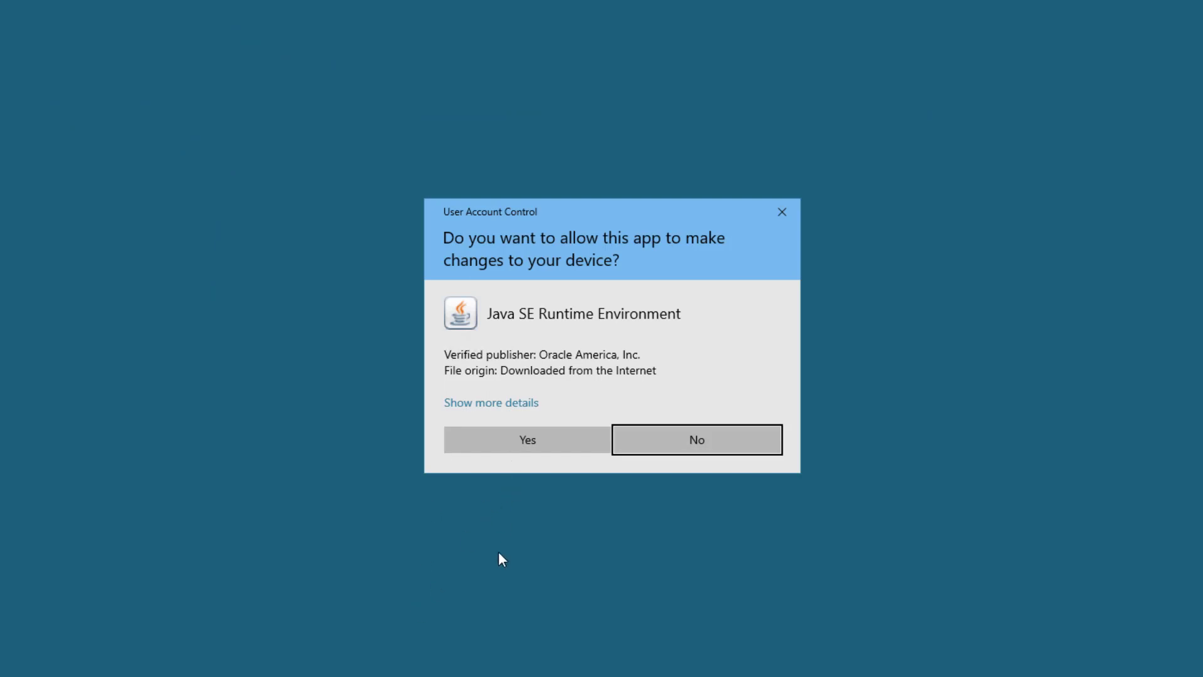
click(514, 439)
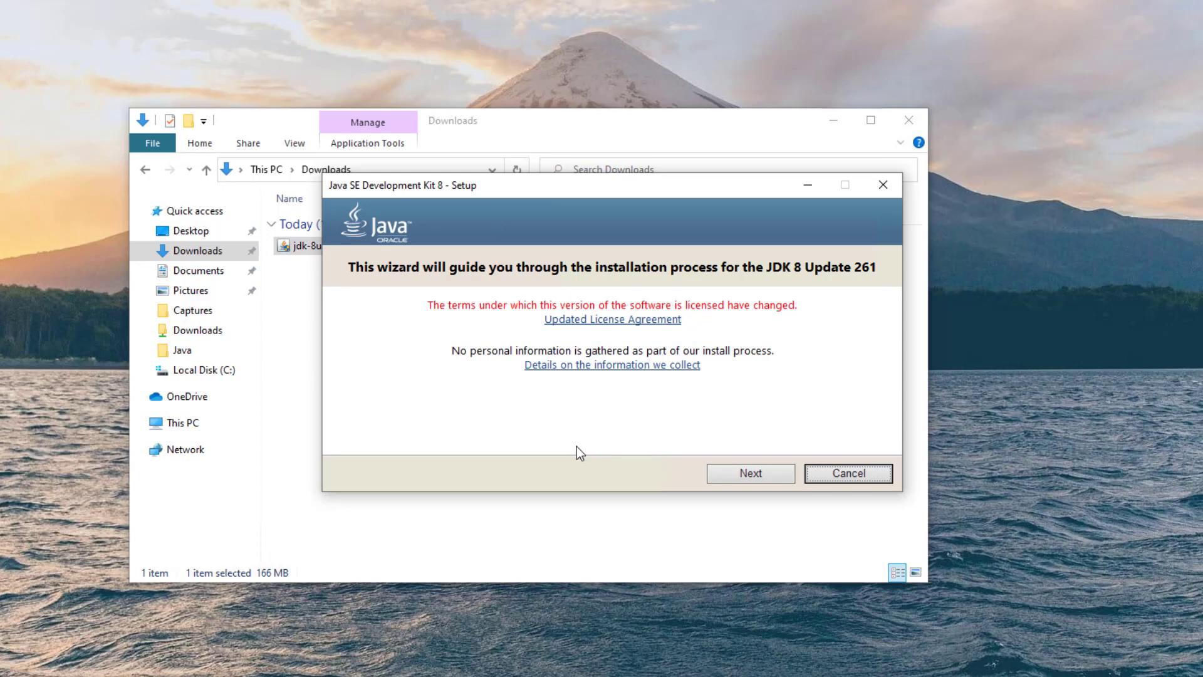
click(723, 474)
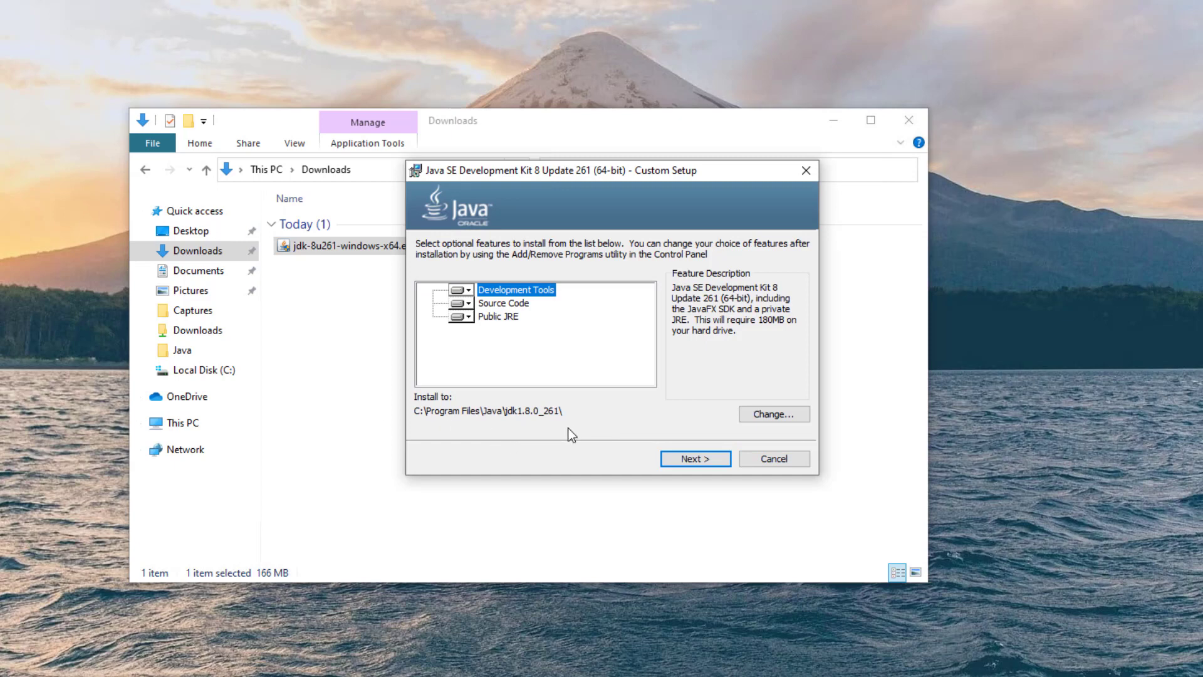
Open the JDK's destination folder for changing and replace the parent folders after C:\ in its path with oracle.
click(755, 419)
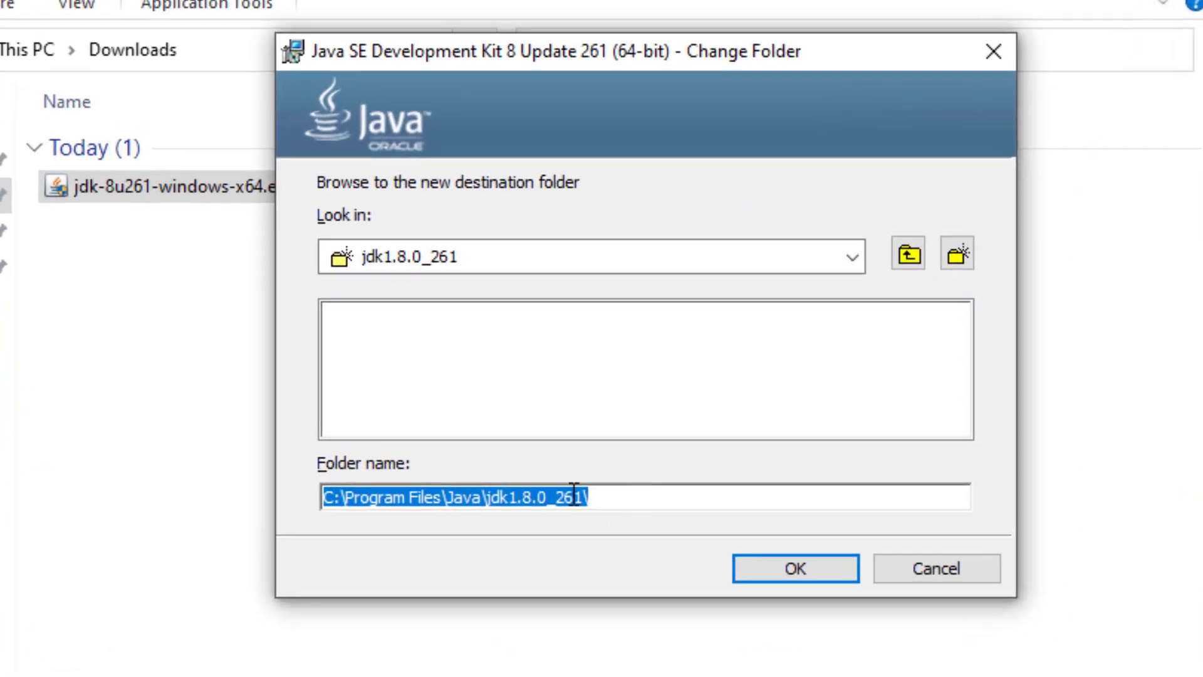
click(385, 488)
double_click(352, 501)
double_click(335, 499)
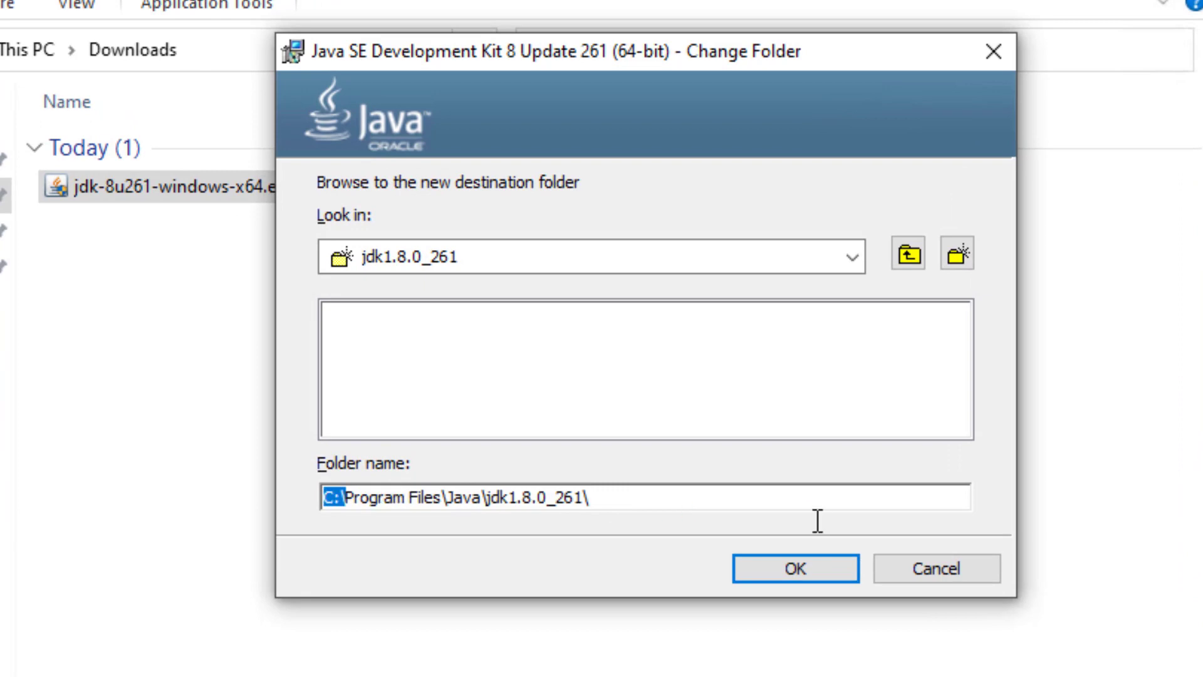
click(784, 495)
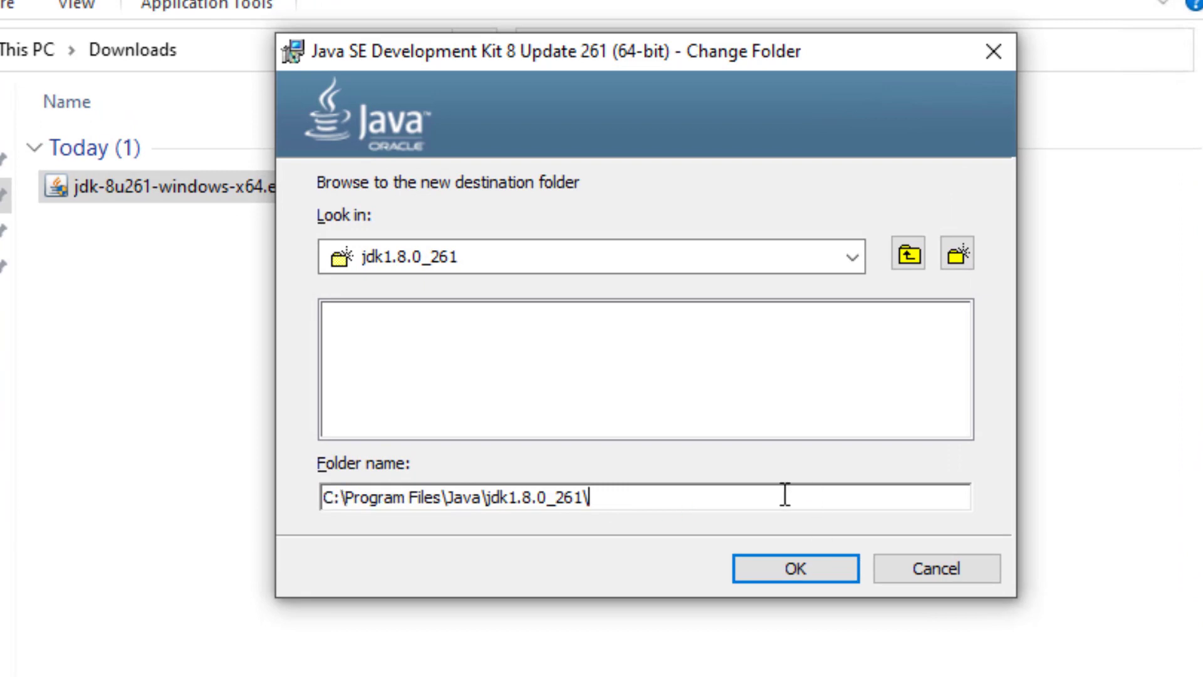
click(475, 501)
key(shift+Right)
key(ctrl+Left)
key(ctrl+Left)
key(ctrl+Left)
key(shift+Right)
key(shift+Right)
key(shift+Right)
key(shift+Right)
key(shift+Right)
key(shift+Right)
key(shift+Right)
key(shift+Right)
key(shift+Right)
key(shift+Right)
key(shift+Right)
key(shift+Right)
key(shift+Right)
key(shift+Right)
key(shift+Right)
key(shift+Right)
key(shift+Right)
key(shift+Right)
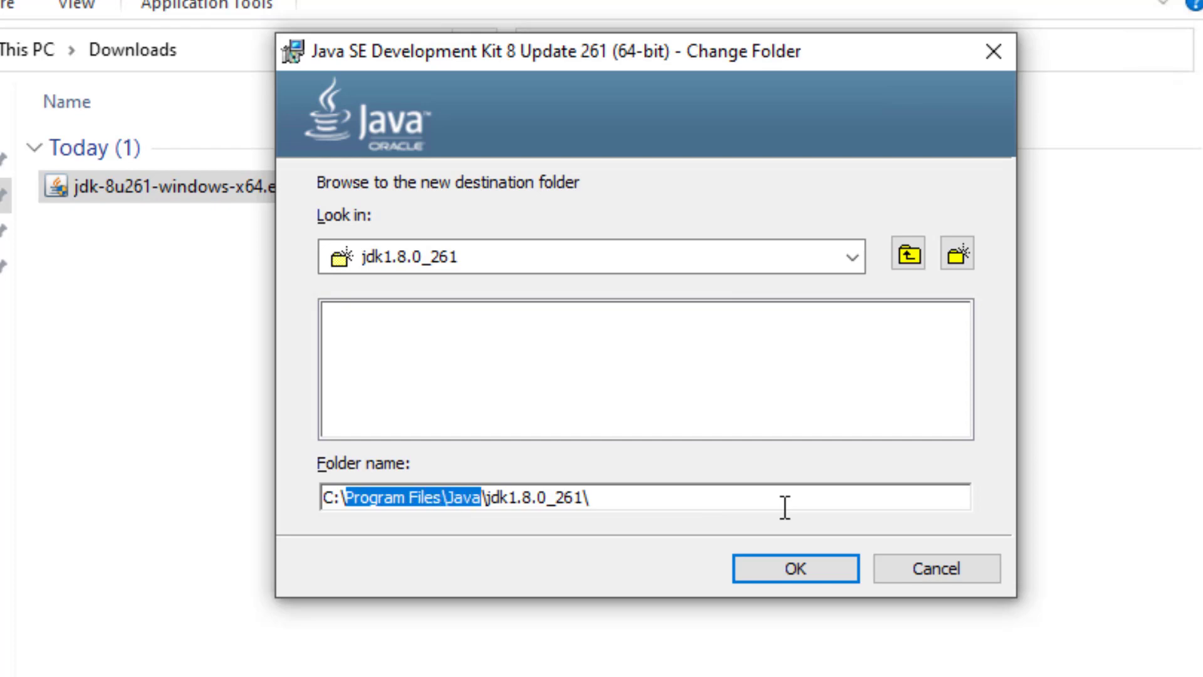
text(oracle)
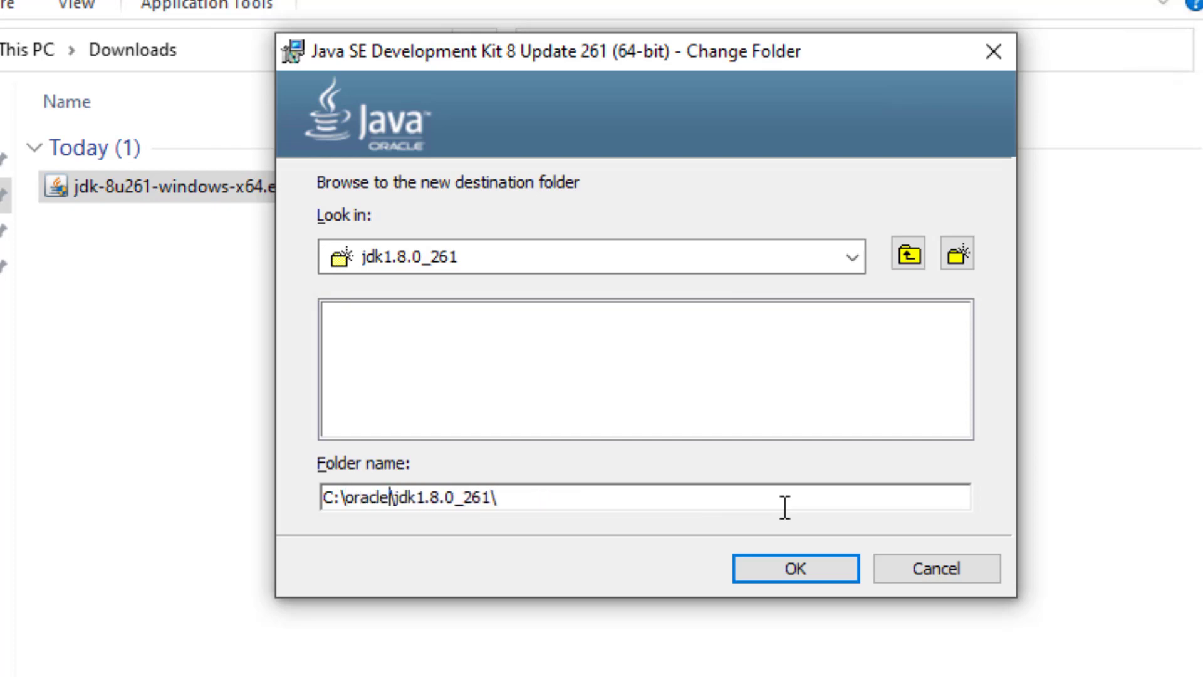
Shorten the last folder in the destination path to jdk and confirm C:\oracle\jdk as the install location.
key(Right)
key(Right)
key(Right)
key(Right)
key(shift+Right)
key(shift+Right)
key(shift+Right)
key(shift+Right)
key(shift+Right)
key(shift+Right)
key(shift+Right)
key(shift+Right)
key(shift+Right)
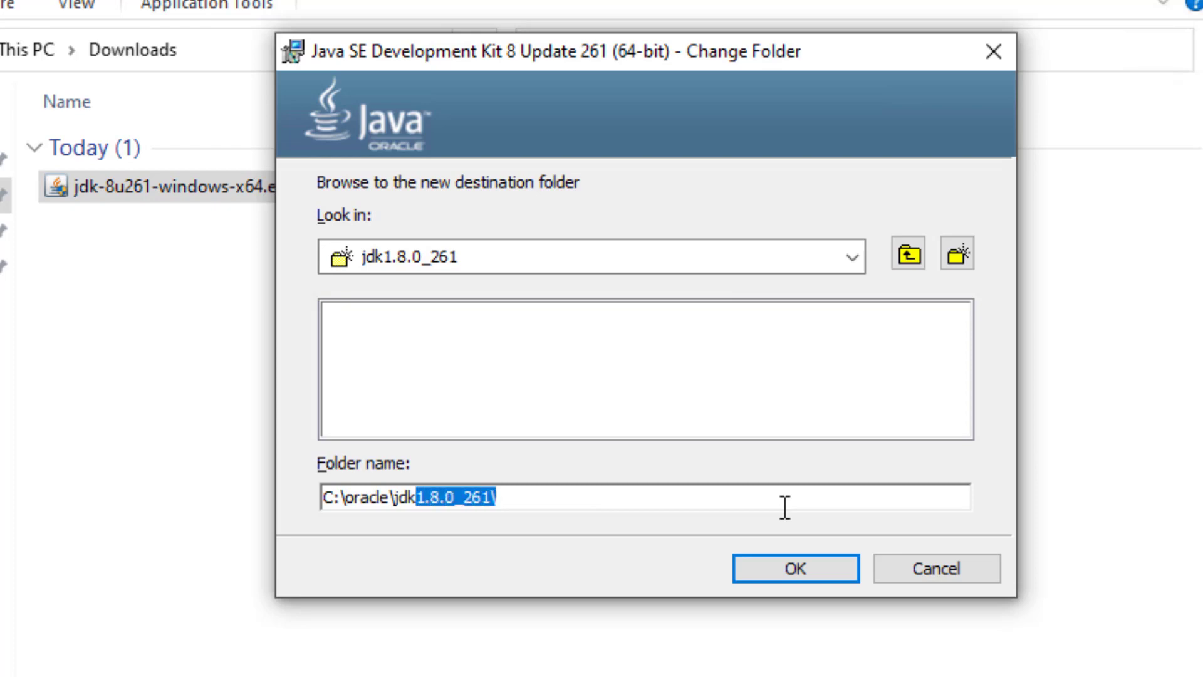
key(Delete)
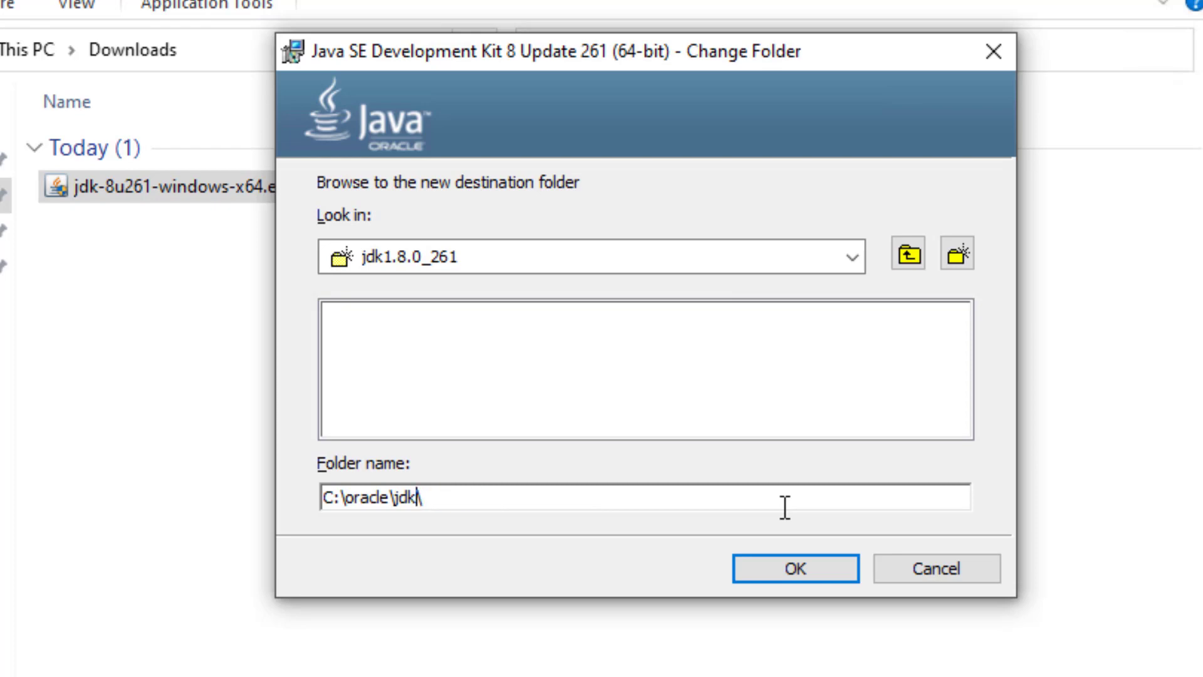
key(Right)
key(BackSpace)
click(822, 569)
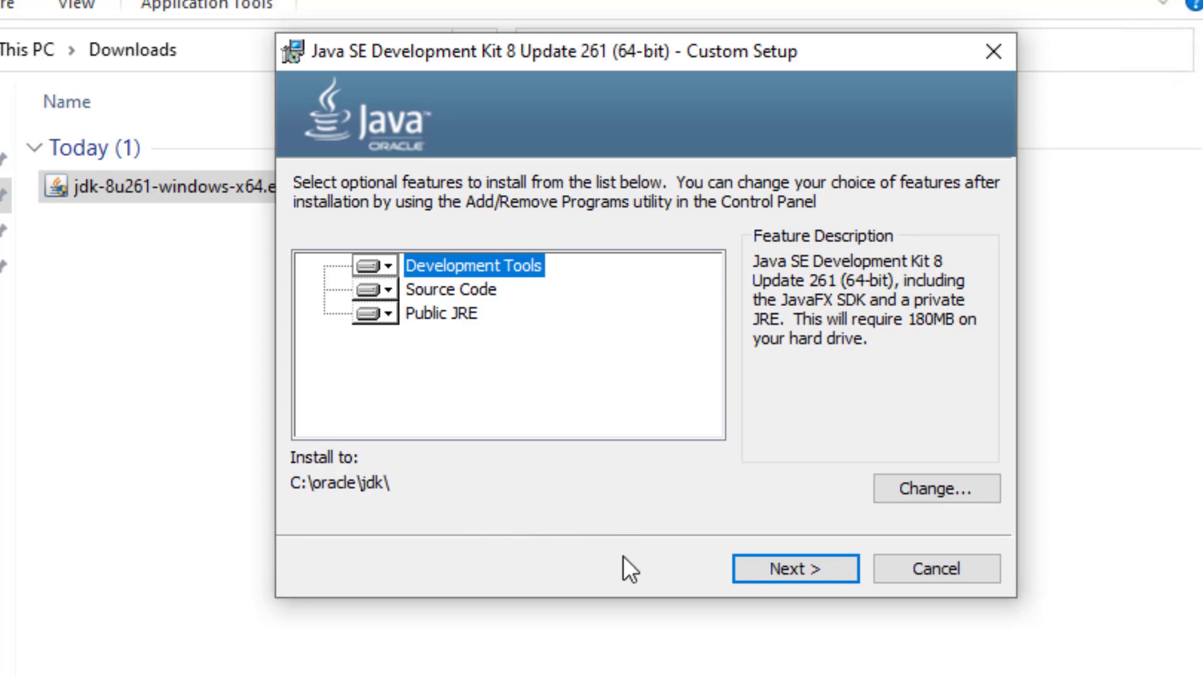
Install the JDK with the default features and default JRE destination folder, close the finished wizard, and minimize File Explorer.
click(738, 577)
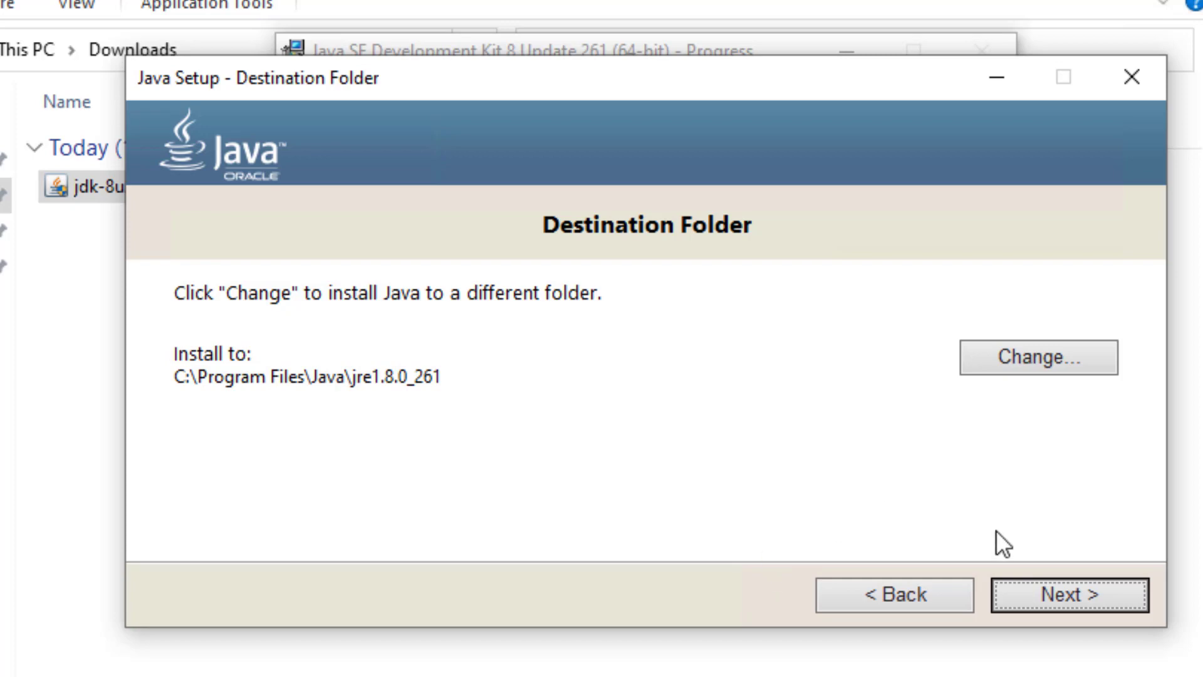
click(1038, 594)
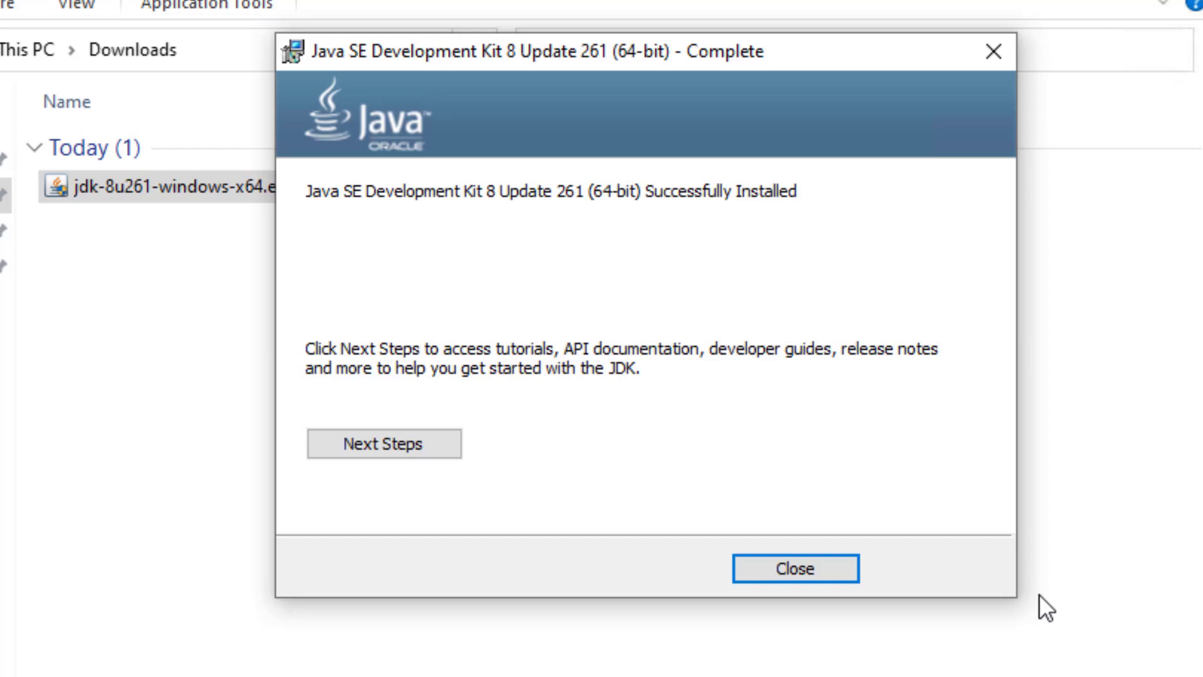
click(826, 564)
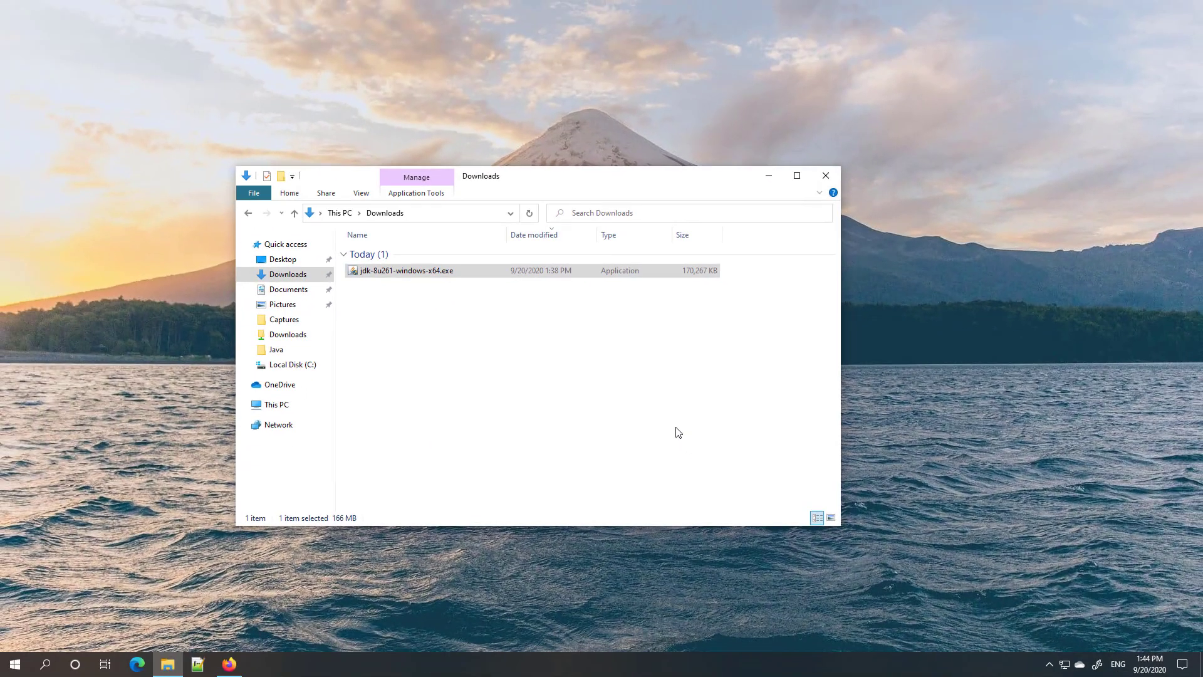
click(769, 176)
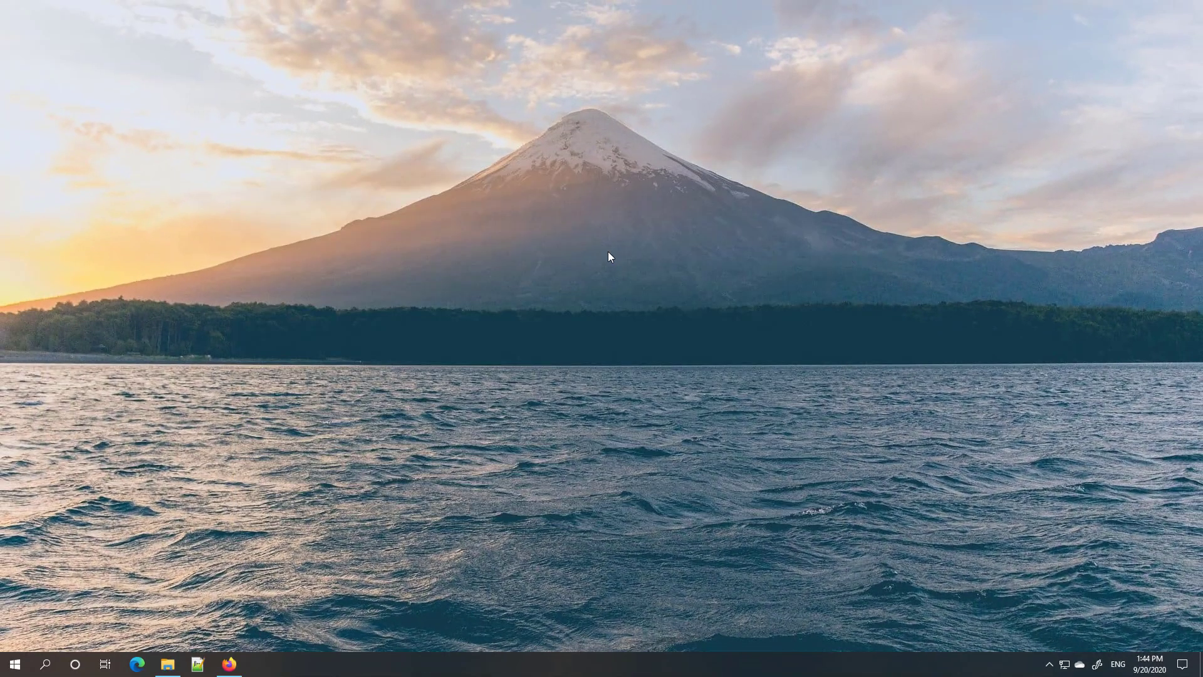
click(19, 665)
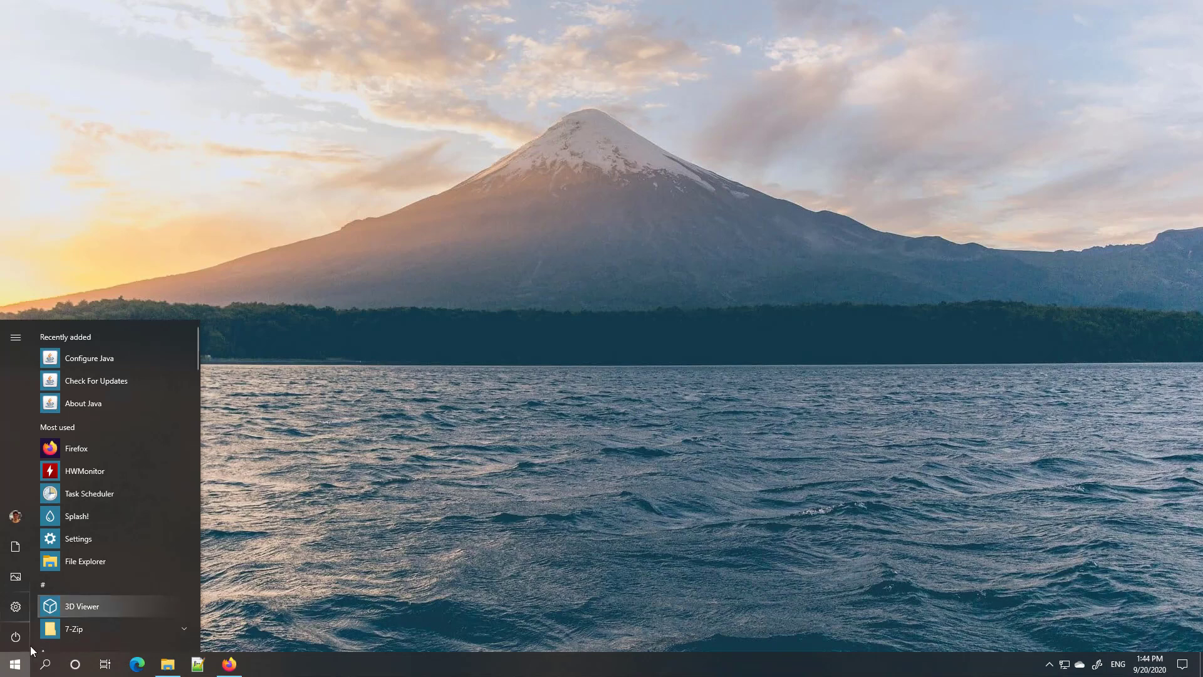
right_click(19, 669)
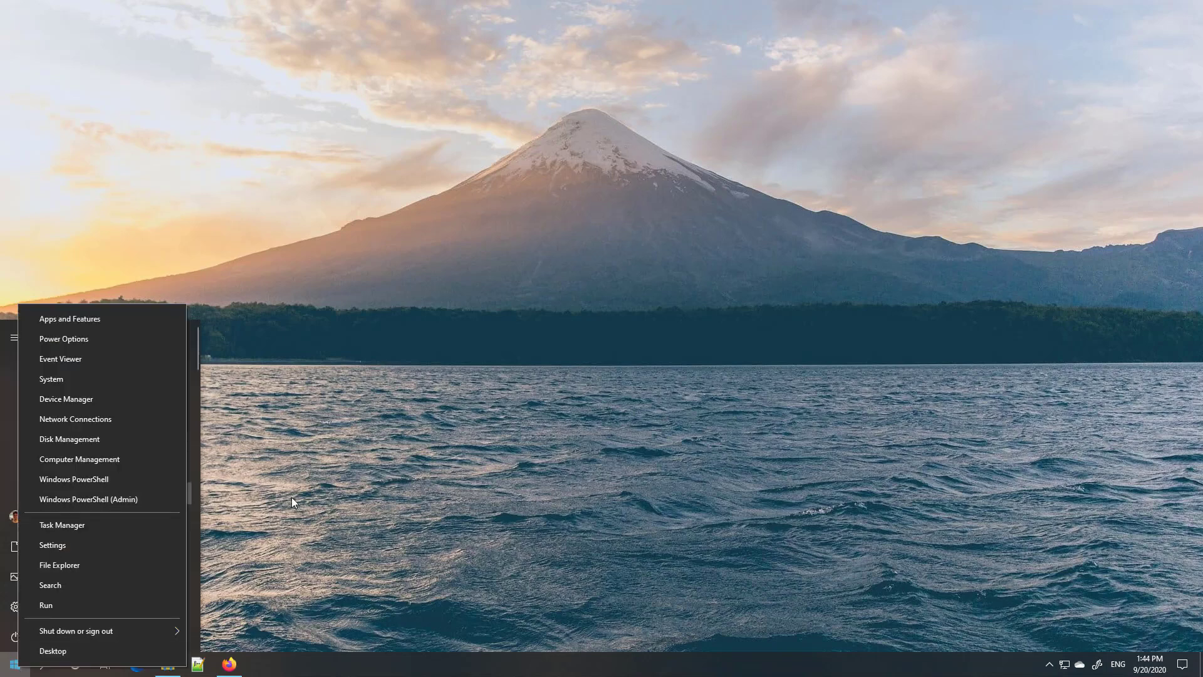
click(355, 505)
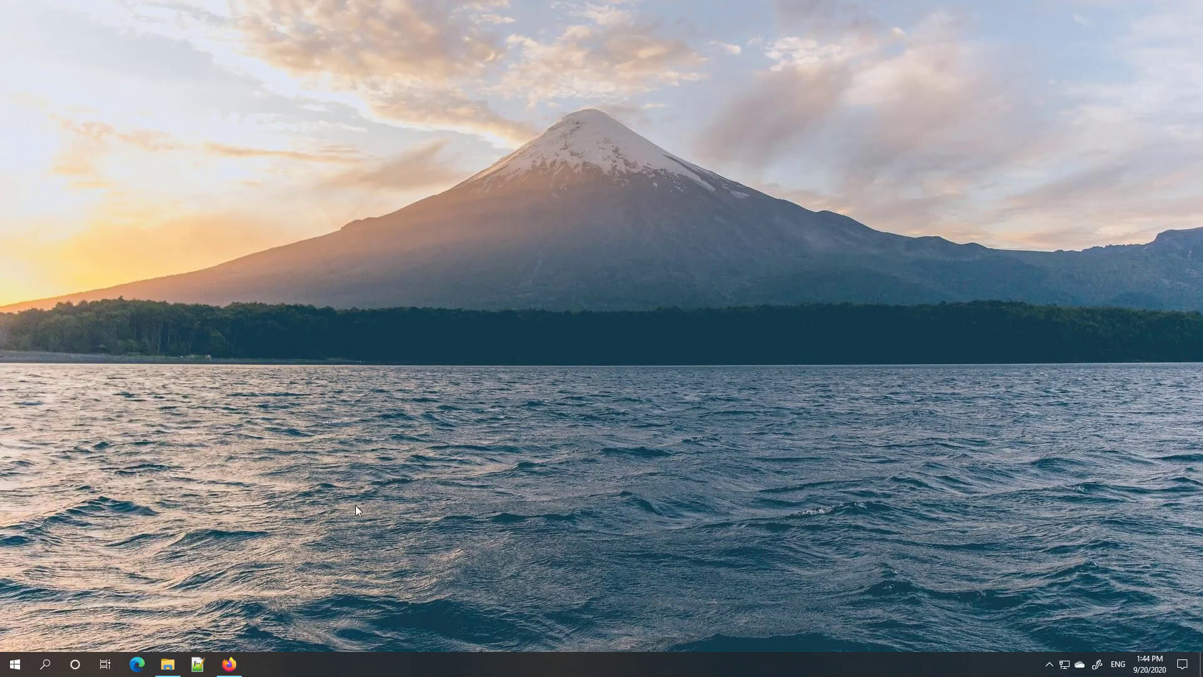
Open a Command Prompt by running cmd and move its window away from the screen's upper edge.
key(super+r)
text(cmd)
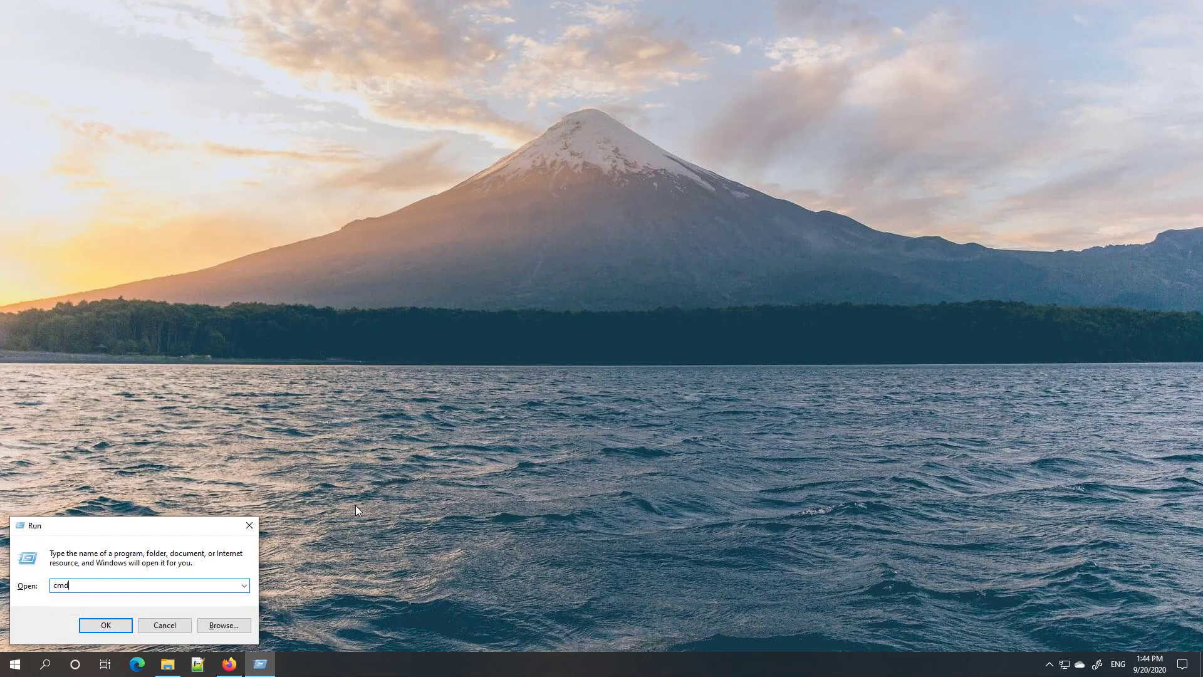
key(Return)
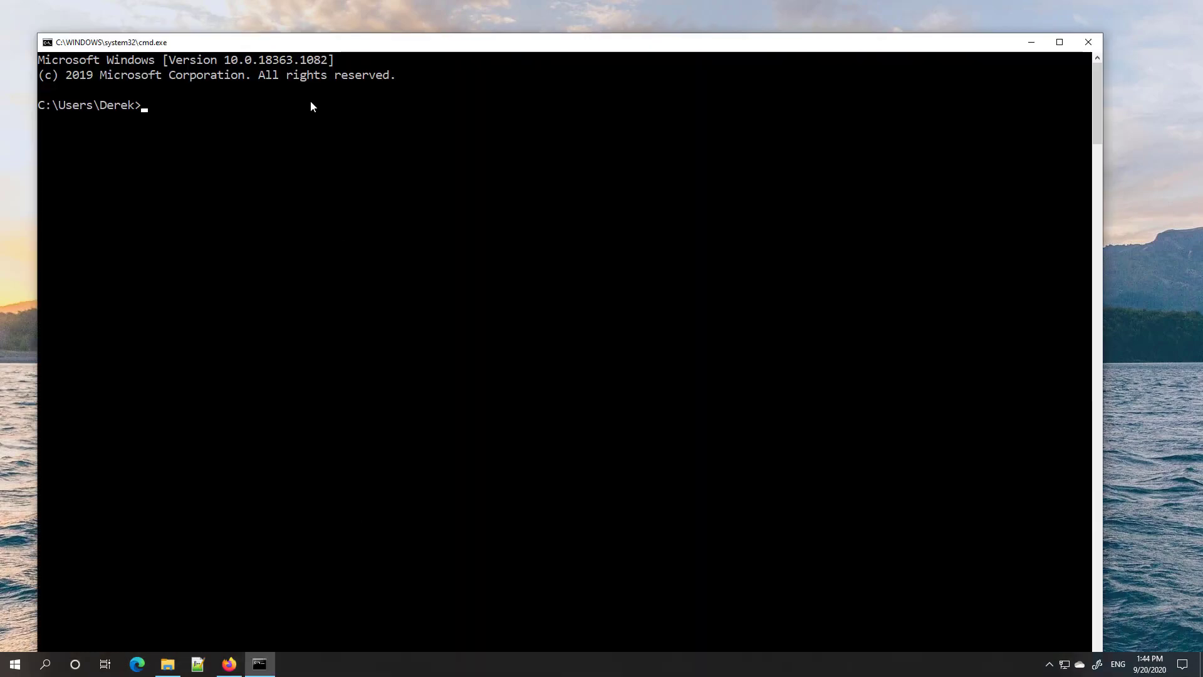
drag(312, 45, 477, 158)
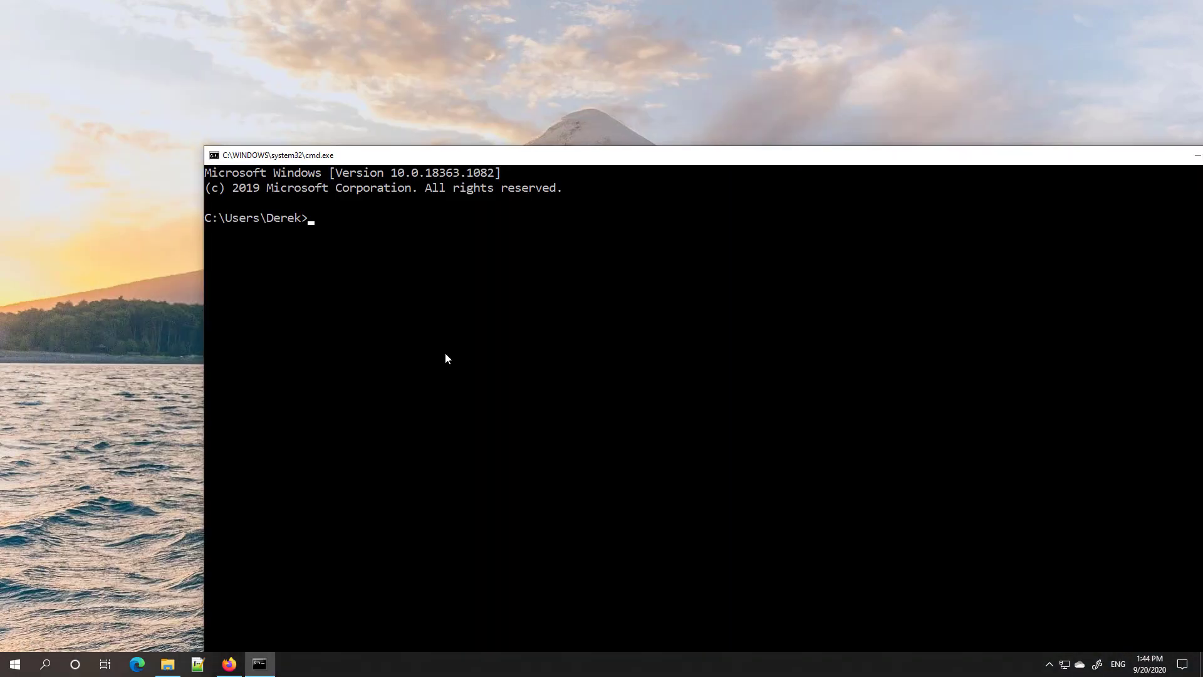
Run java and review its usage options, and check the installed version with java -version.
text(java)
key(Return)
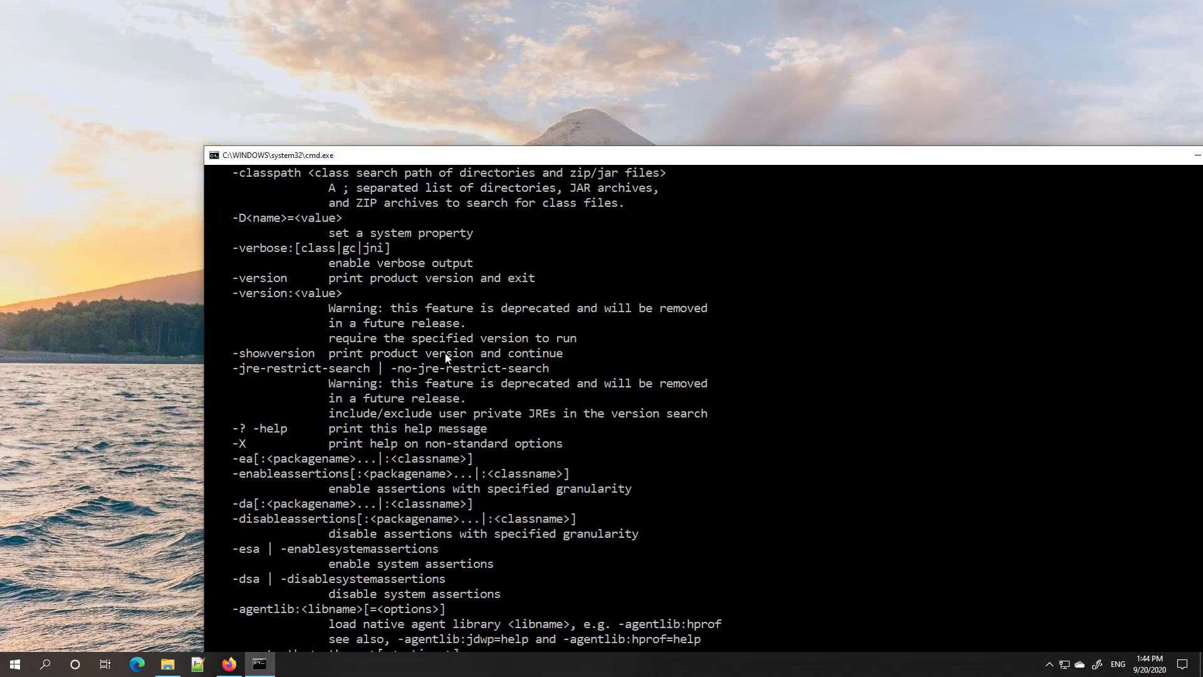
scroll(447, 357, up, 5)
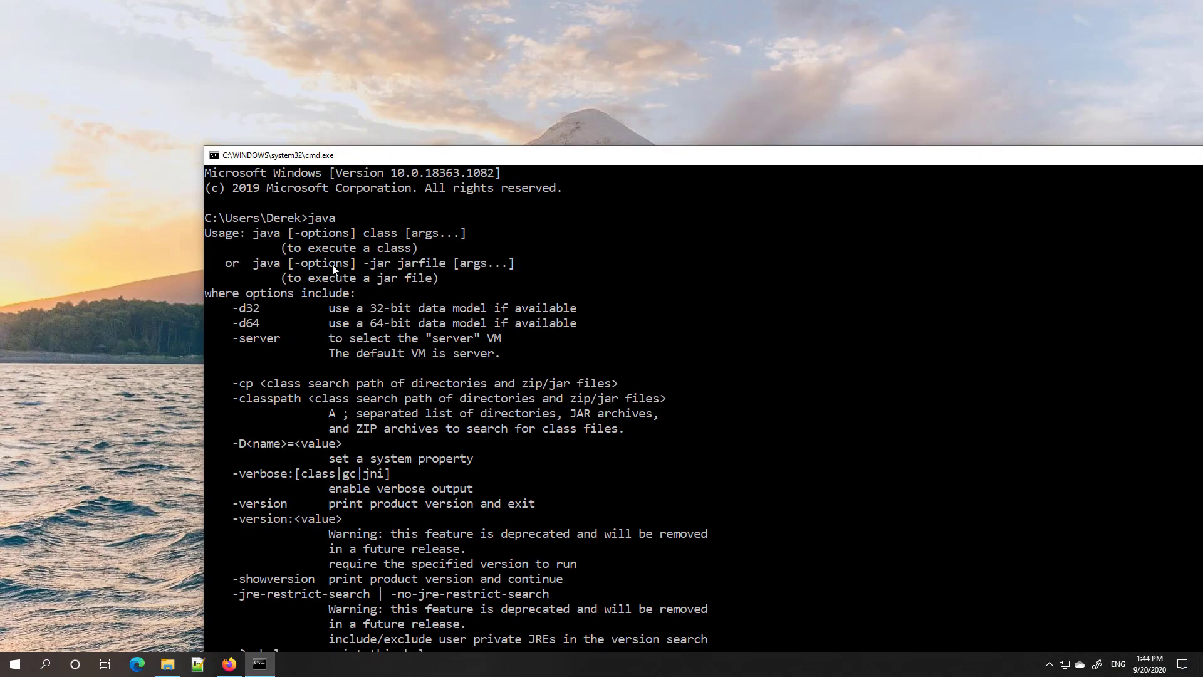
scroll(407, 355, down, 12)
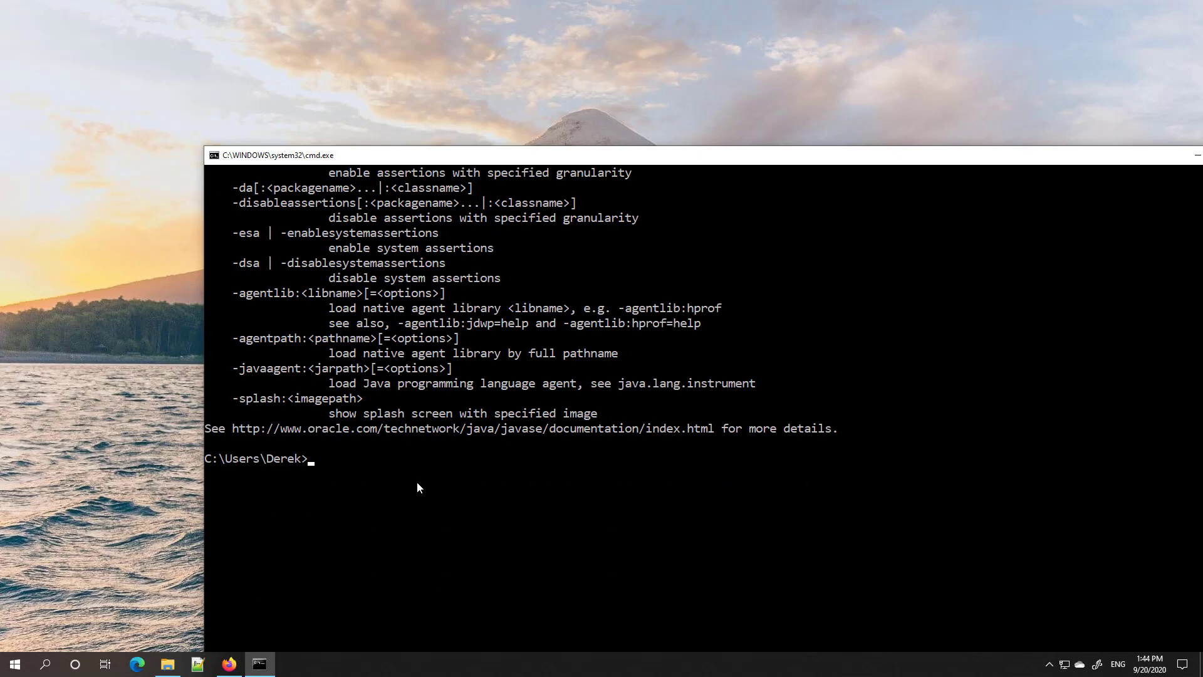
text(java -version)
key(Return)
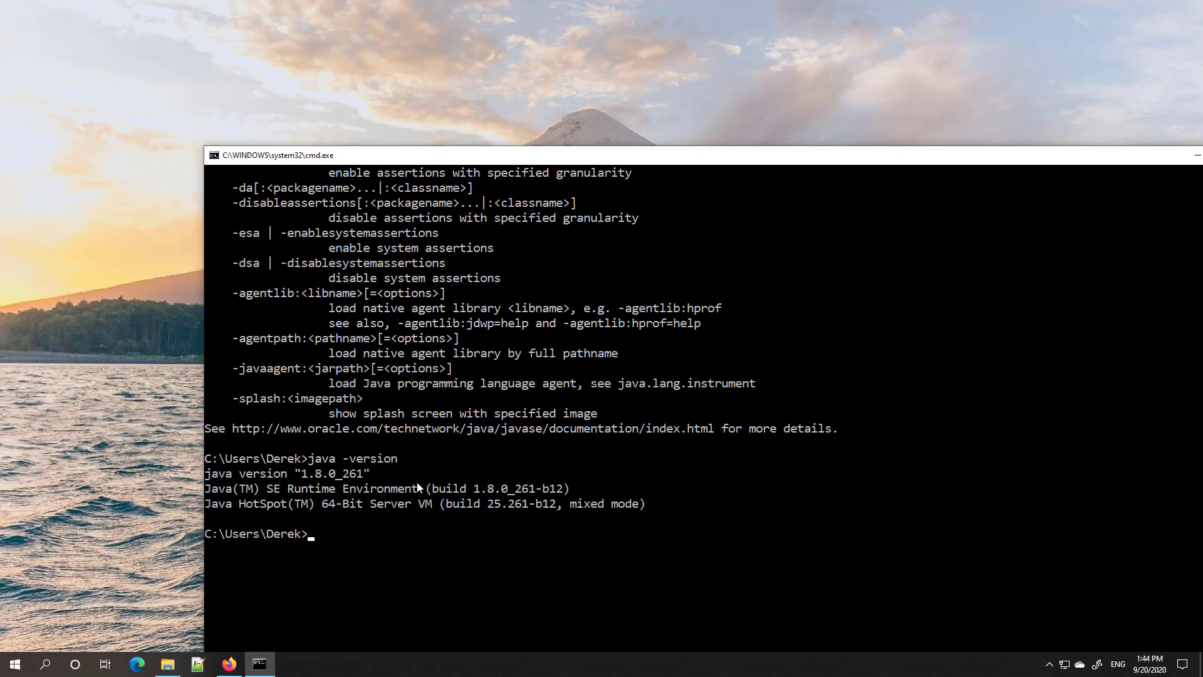